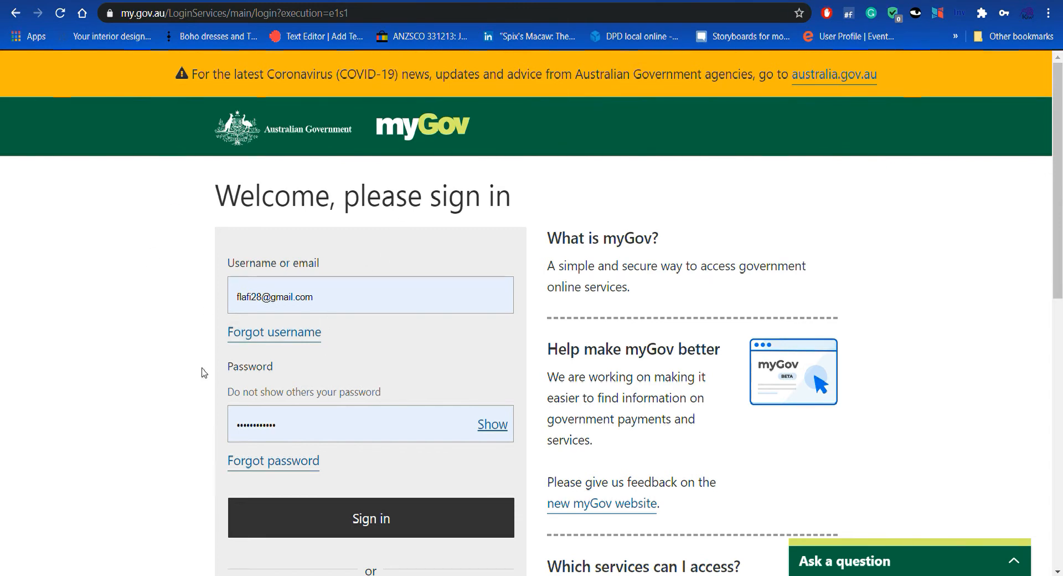
Step: Submit the filled-in myGov username and password on the login page
{"action": "left_click", "coordinate": [378, 520]}
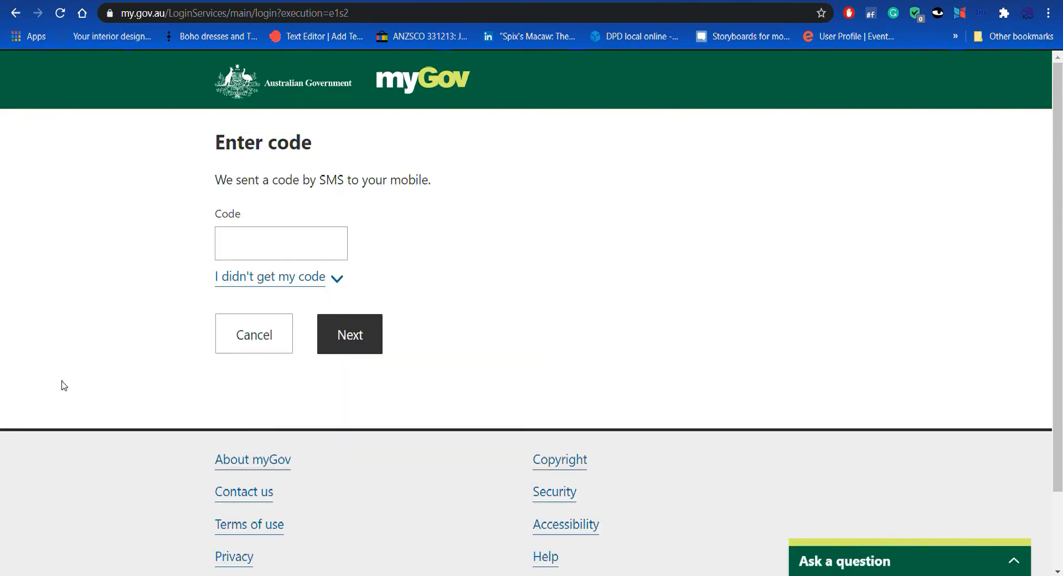
Step: Paste the SMS verification code and submit it to finish signing in to myGov
{"action": "left_click", "coordinate": [269, 250]}
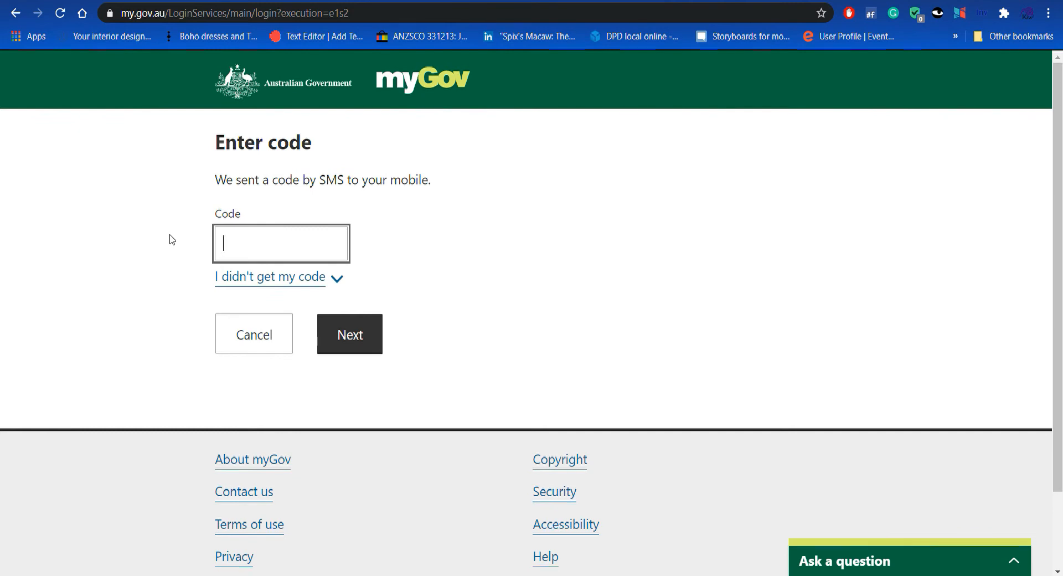
{"action": "left_click", "coordinate": [349, 341]}
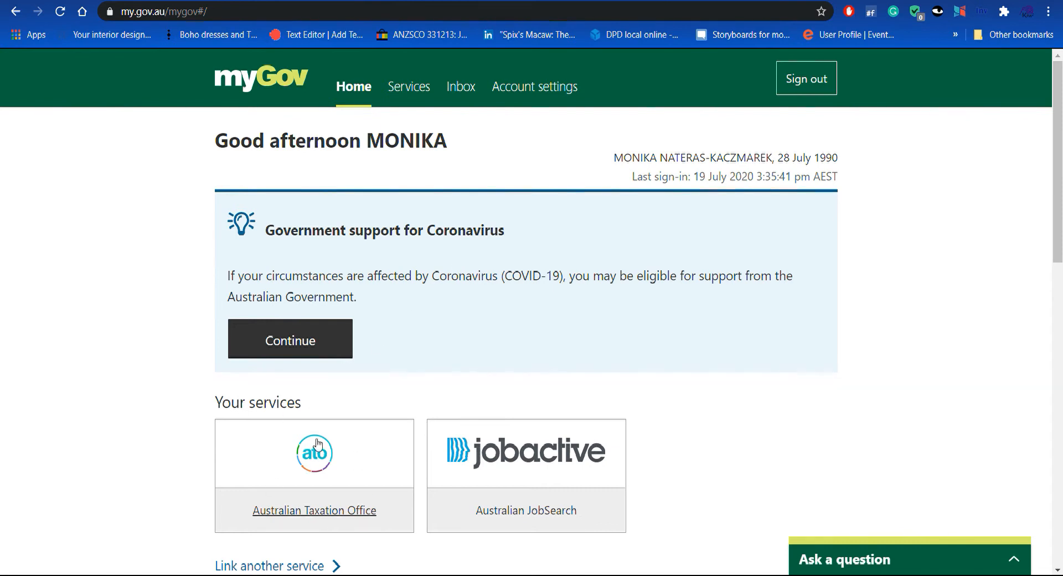
Step: Open the Australian Taxation Office service from the myGov Your services list
{"action": "left_click", "coordinate": [302, 515]}
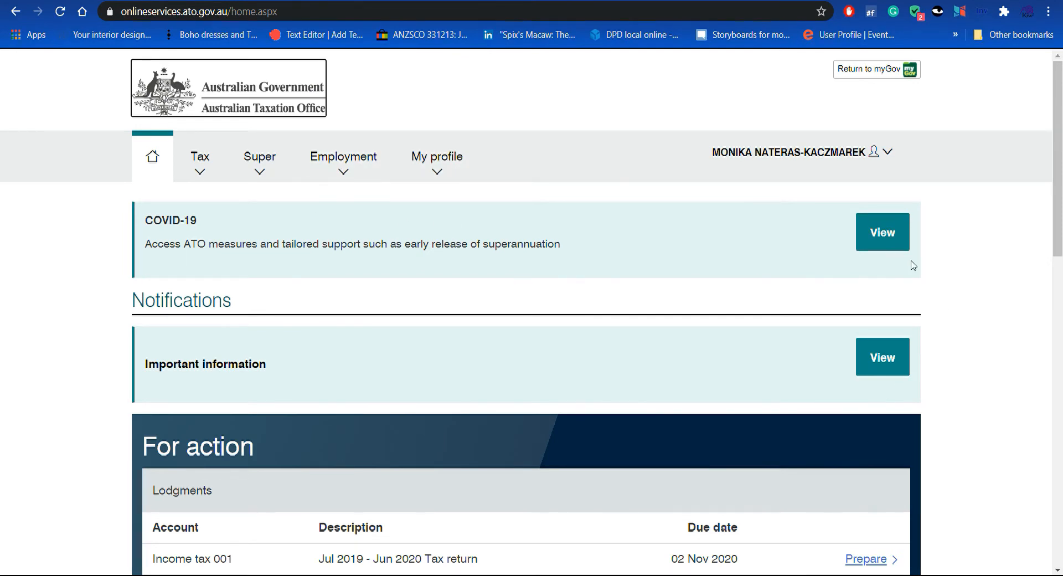
Step: Under Tax > Manage tax returns, show the Not lodged returns, including 2019-20 Individual
{"action": "left_click", "coordinate": [205, 170]}
{"action": "scroll", "coordinate": [375, 270], "scroll_direction": "down", "scroll_amount": 2}
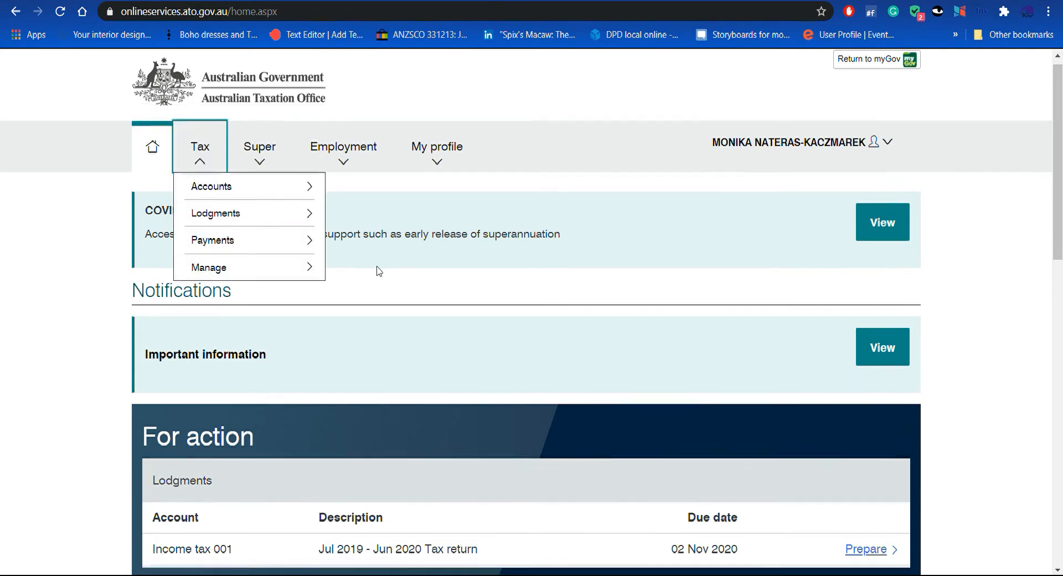
{"action": "scroll", "coordinate": [1005, 374], "scroll_direction": "down", "scroll_amount": 5}
{"action": "scroll", "coordinate": [1005, 379], "scroll_direction": "down", "scroll_amount": 2}
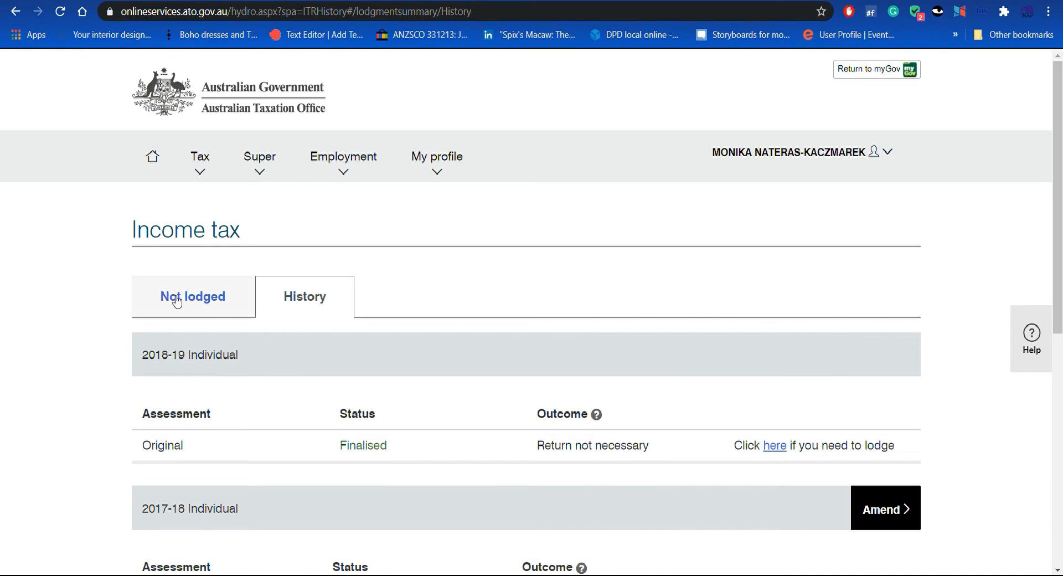
{"action": "left_click", "coordinate": [159, 313]}
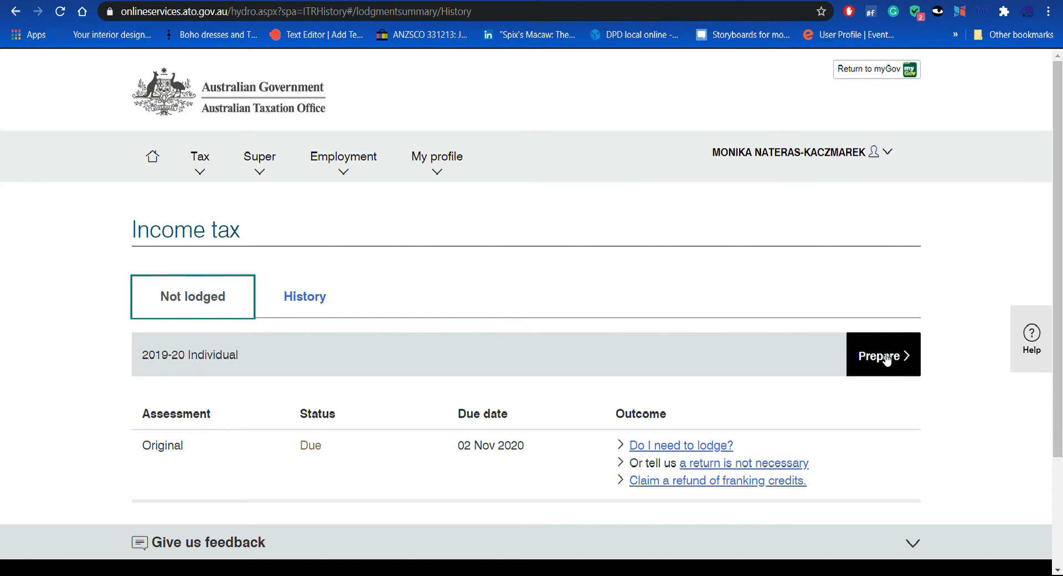
Step: Start preparing the 2019-20 Individual return and confirm the contact details
{"action": "left_click", "coordinate": [906, 359]}
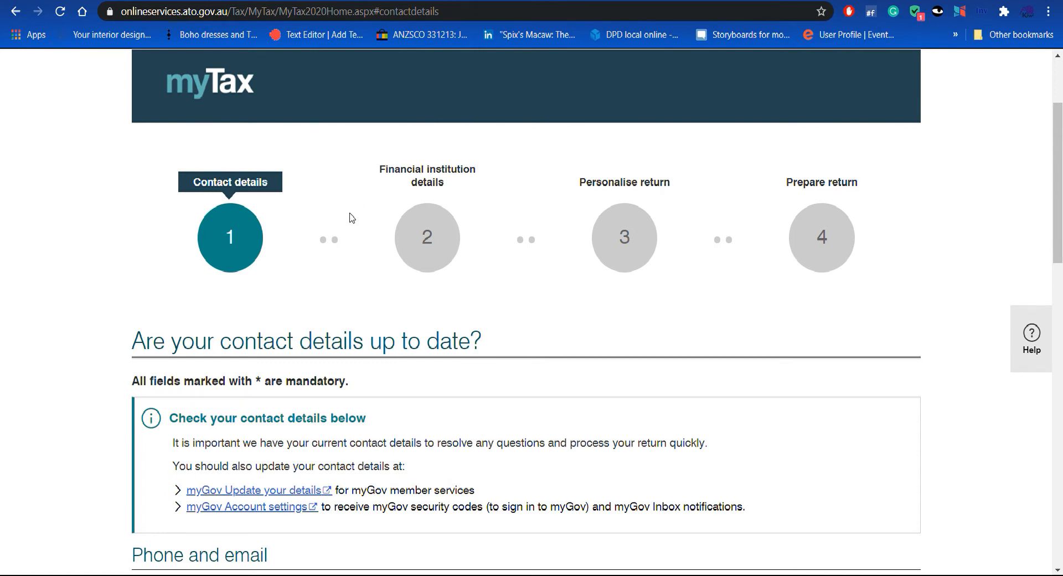
{"action": "scroll", "coordinate": [348, 216], "scroll_direction": "down", "scroll_amount": 4}
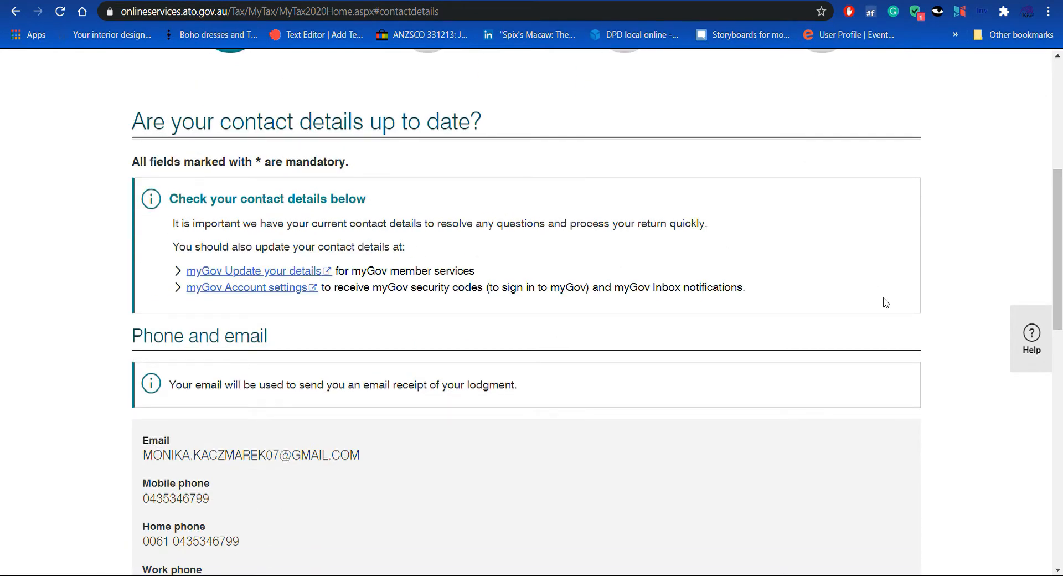
{"action": "left_click_drag", "start_coordinate": [1057, 283], "coordinate": [1057, 289]}
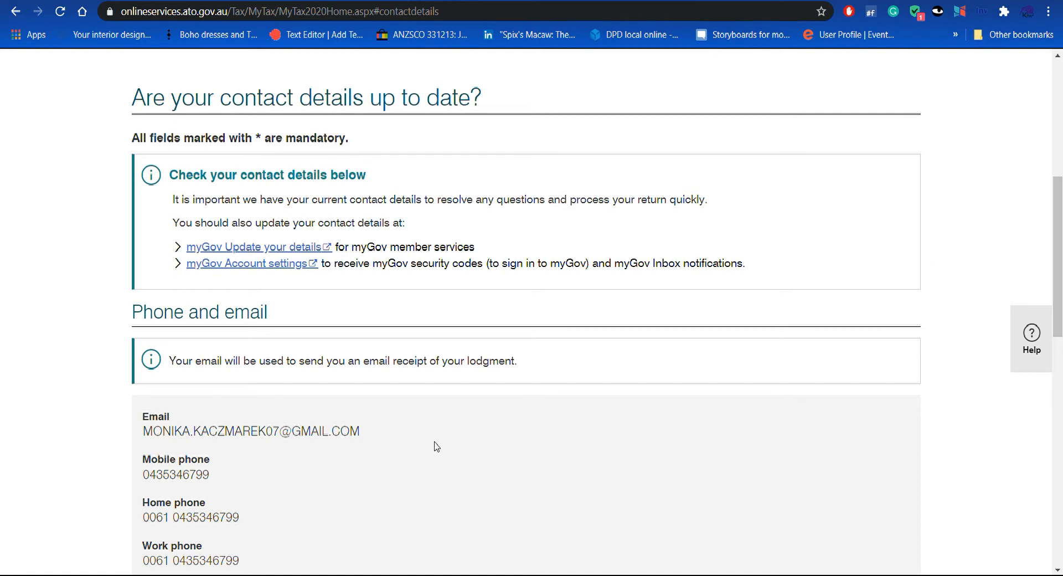
{"action": "scroll", "coordinate": [358, 430], "scroll_direction": "down", "scroll_amount": 5}
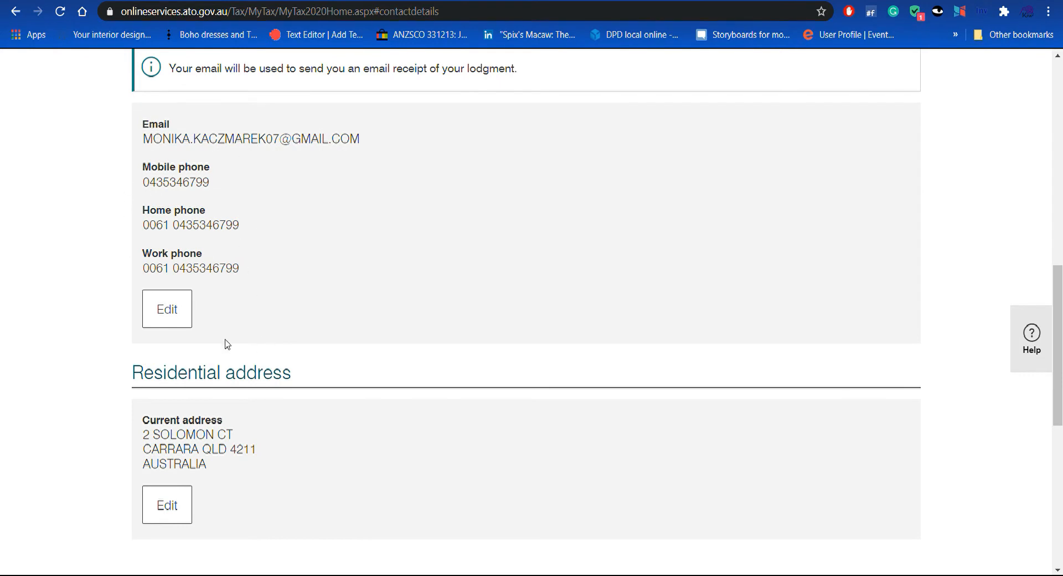
{"action": "scroll", "coordinate": [128, 474], "scroll_direction": "down", "scroll_amount": 6}
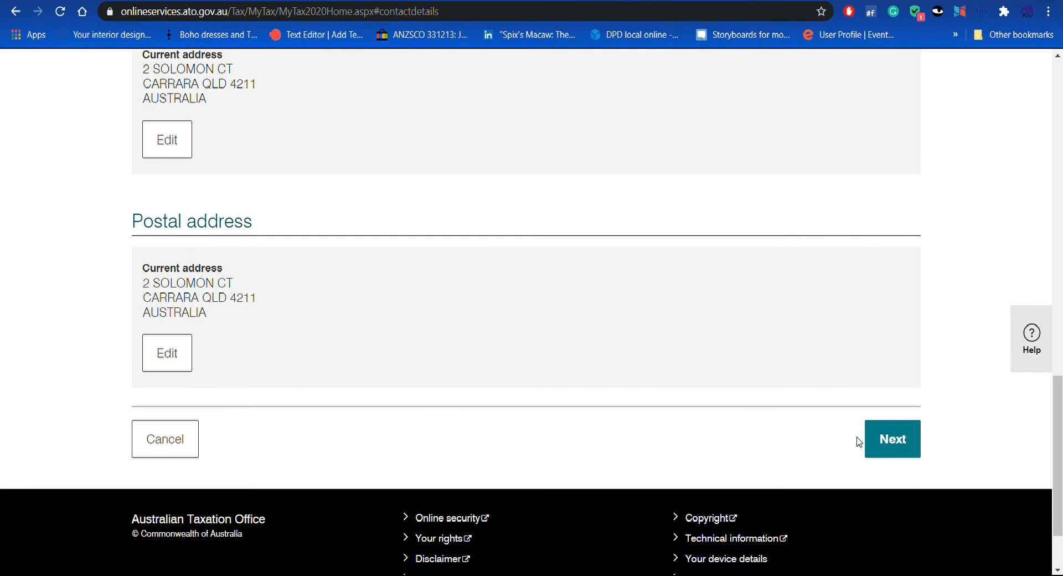
{"action": "left_click", "coordinate": [872, 440]}
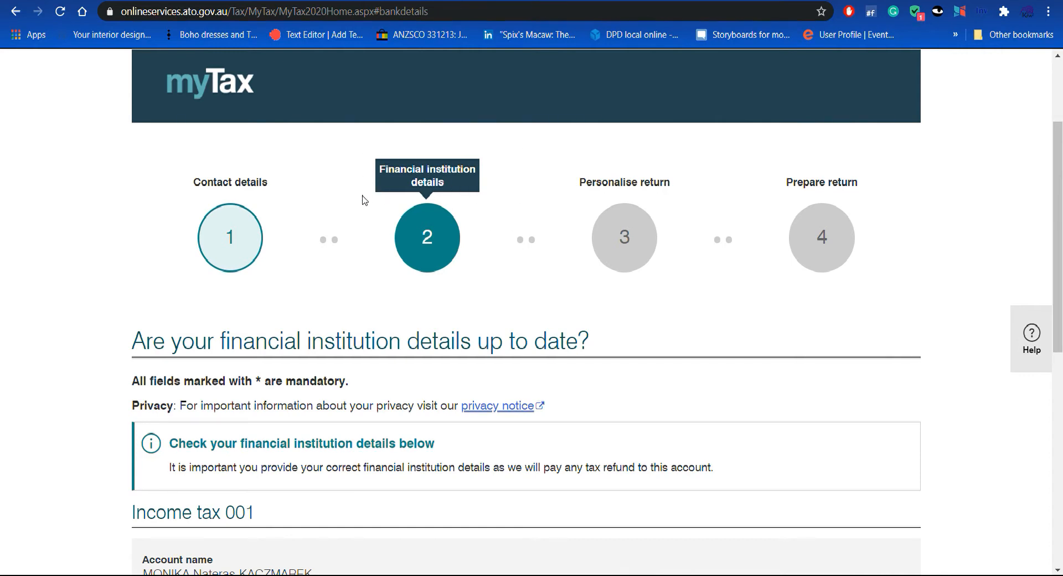
Step: Confirm the Income tax 001 bank account details and continue to step 3
{"action": "scroll", "coordinate": [376, 277], "scroll_direction": "down", "scroll_amount": 5}
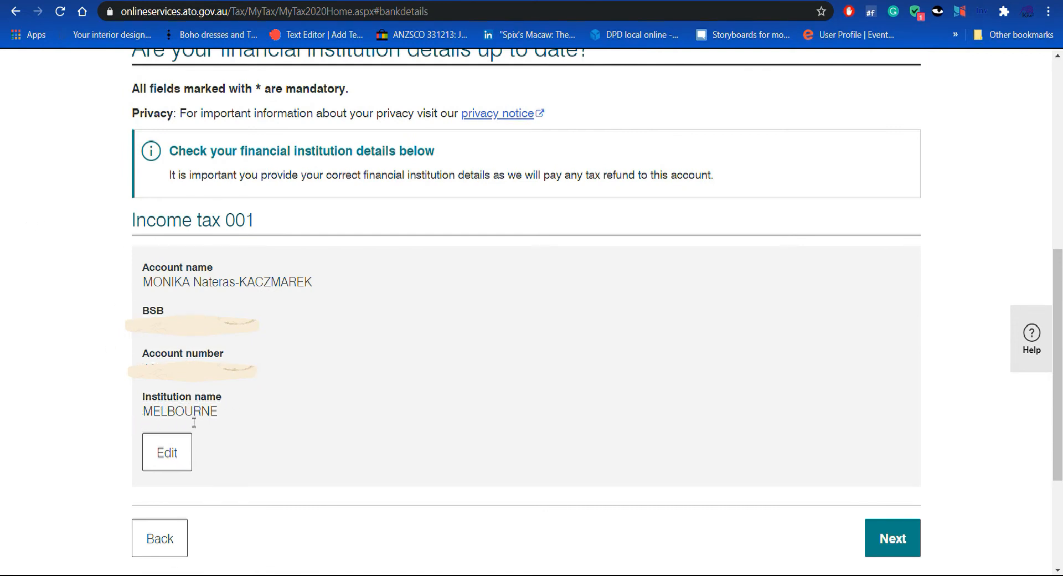
{"action": "scroll", "coordinate": [443, 385], "scroll_direction": "down", "scroll_amount": 3}
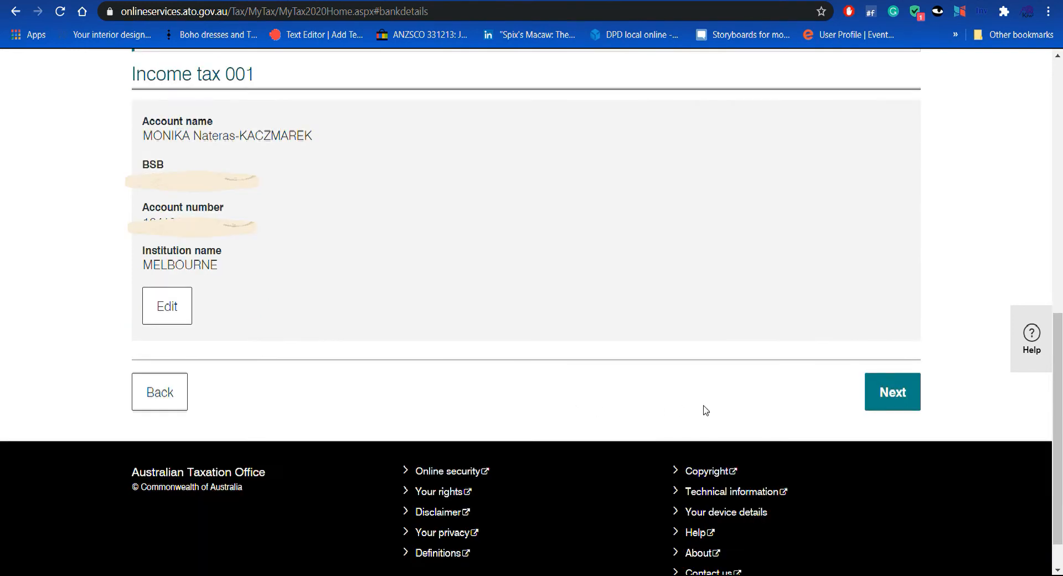
{"action": "left_click", "coordinate": [896, 408]}
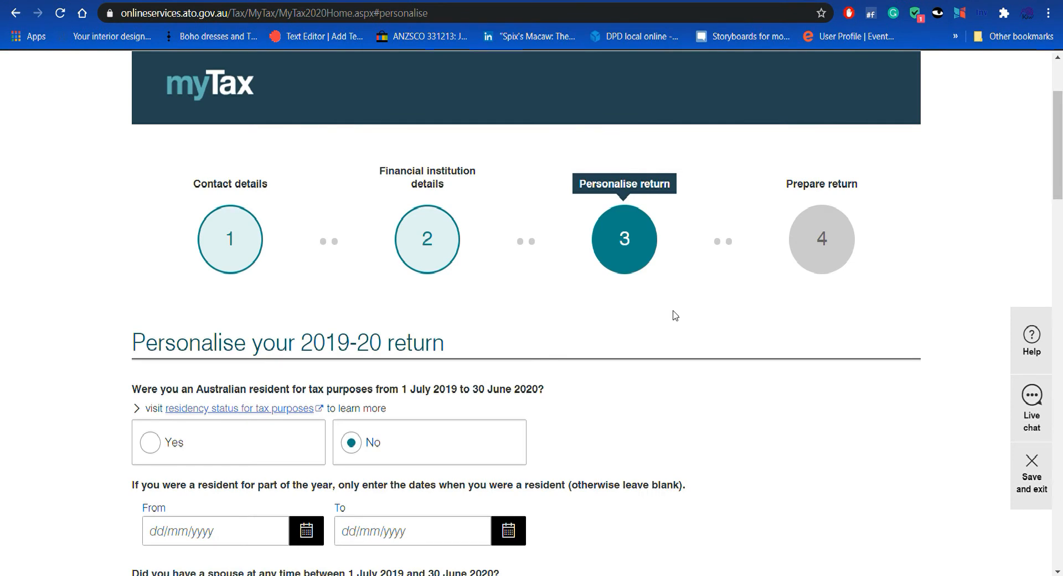
Step: Answer Yes to Australian residency for all of 2019-20 and Yes to having a spouse
{"action": "scroll", "coordinate": [674, 316], "scroll_direction": "down", "scroll_amount": 1}
{"action": "scroll", "coordinate": [672, 316], "scroll_direction": "down", "scroll_amount": 2}
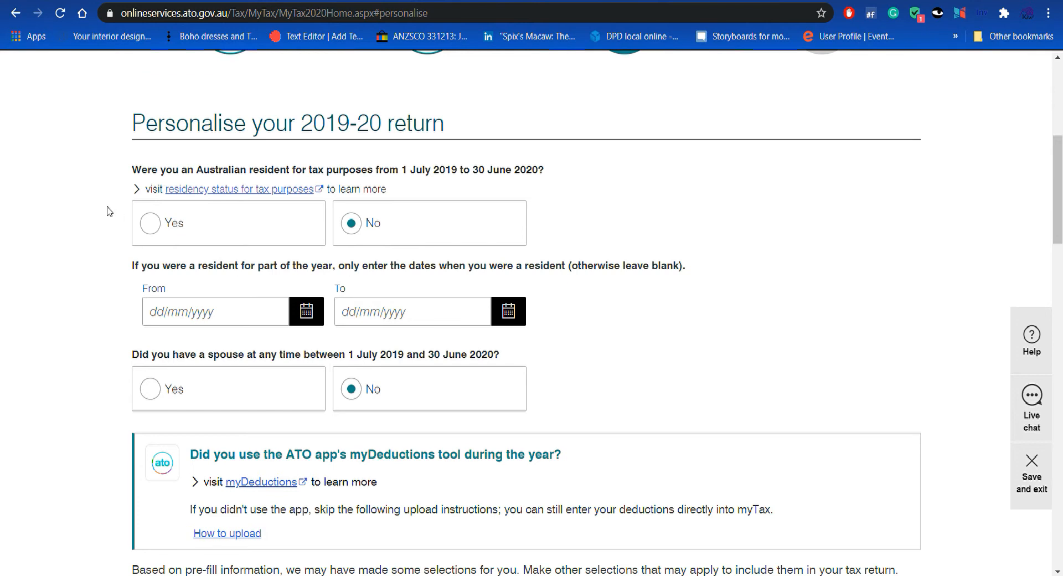
{"action": "left_click", "coordinate": [152, 232]}
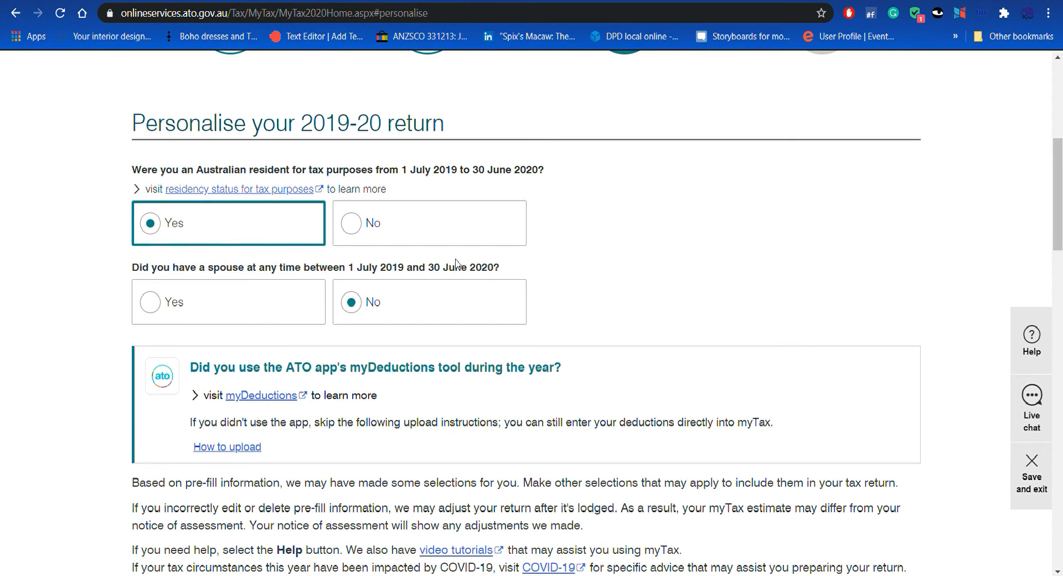
{"action": "left_click", "coordinate": [151, 304]}
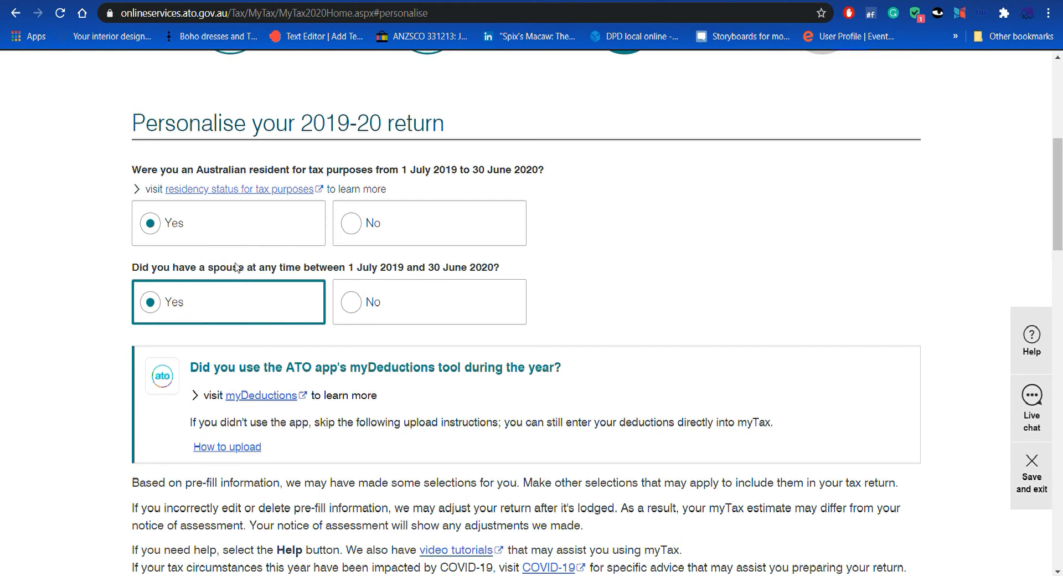
{"action": "left_click", "coordinate": [639, 273]}
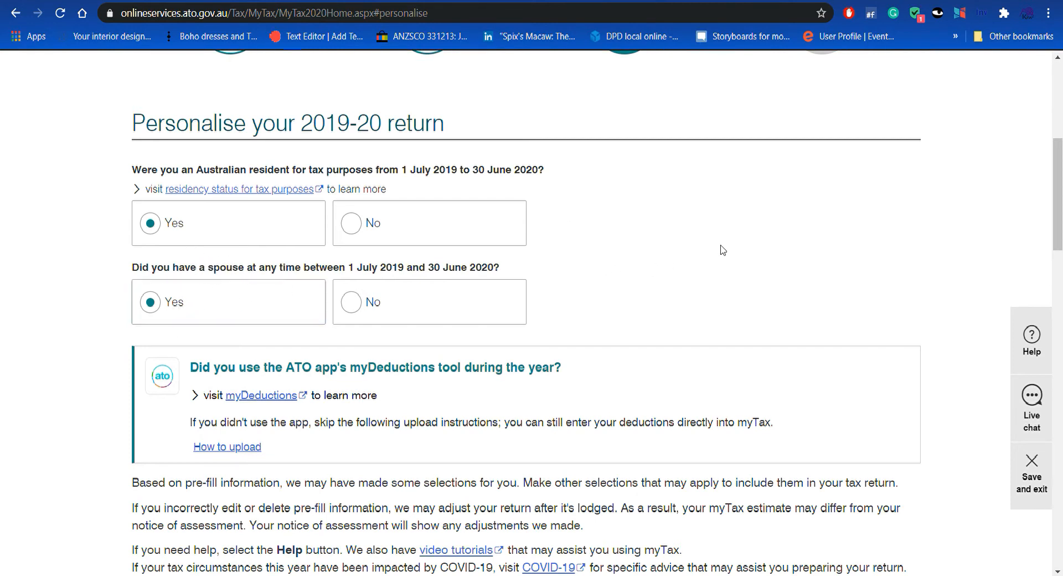
{"action": "scroll", "coordinate": [777, 222], "scroll_direction": "up", "scroll_amount": 1}
Step: Try unticking Interest under Australian interest income; pre-filled data keeps it ticked
{"action": "scroll", "coordinate": [777, 222], "scroll_direction": "down", "scroll_amount": 9}
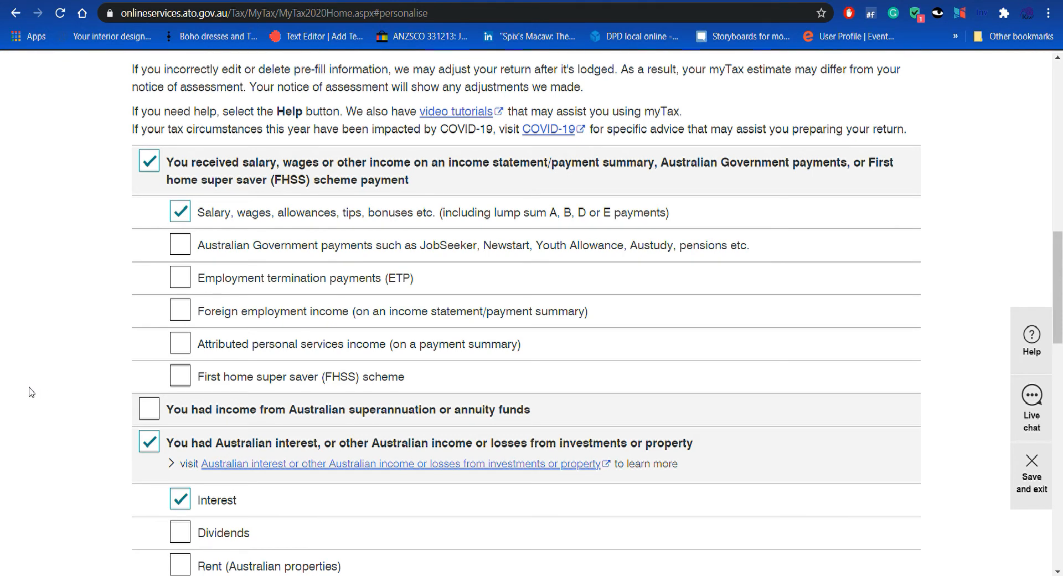
{"action": "scroll", "coordinate": [32, 392], "scroll_direction": "down", "scroll_amount": 3}
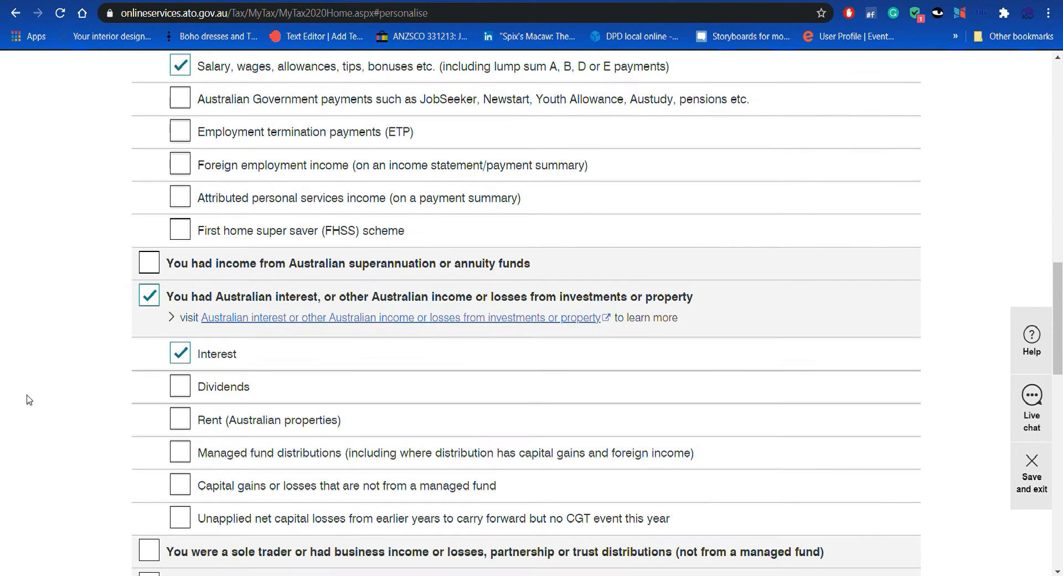
{"action": "scroll", "coordinate": [29, 399], "scroll_direction": "down", "scroll_amount": 1}
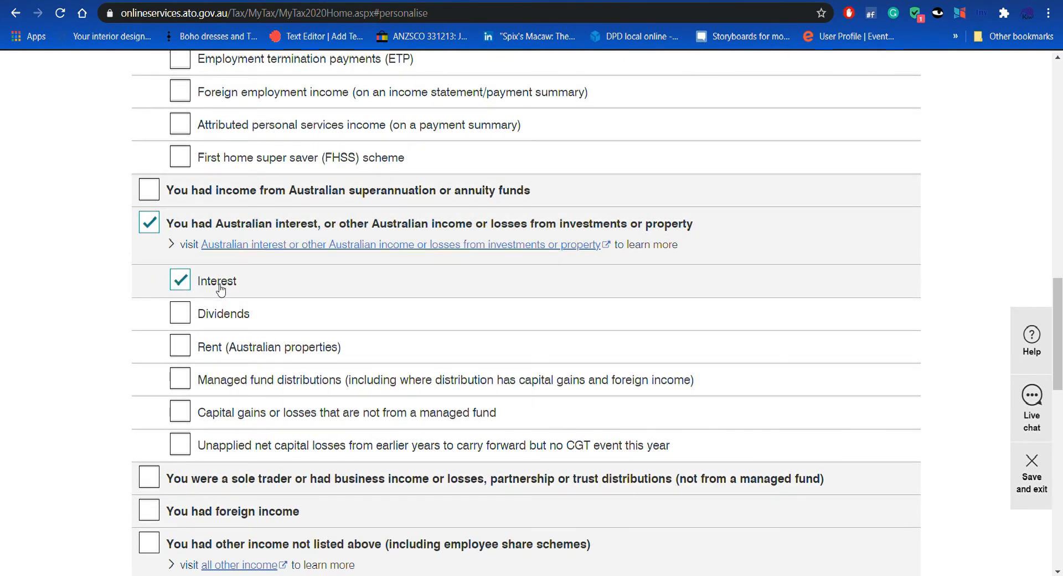
{"action": "left_click", "coordinate": [219, 284]}
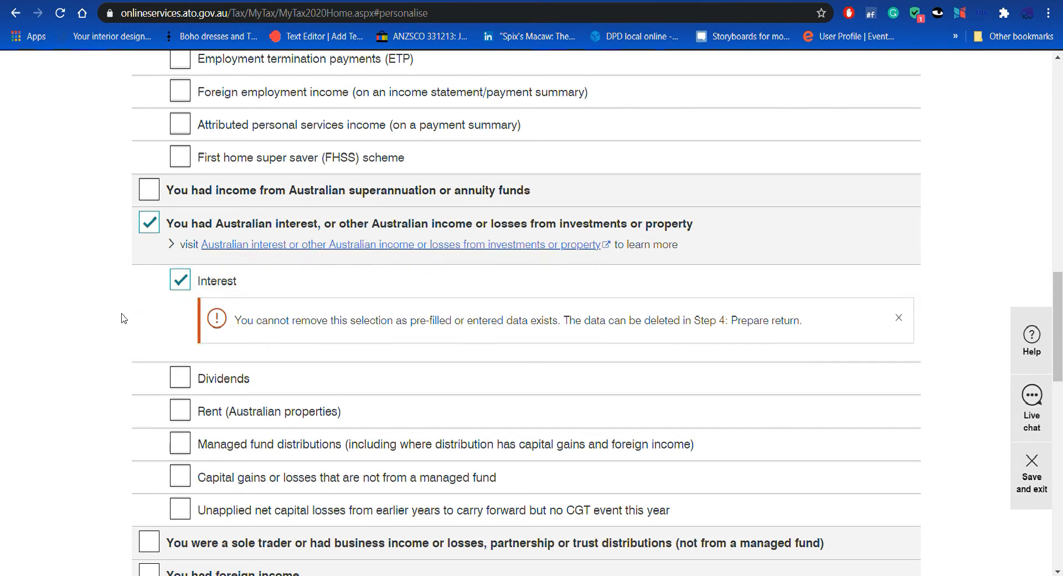
Step: Tick then untick the foreign income category, keeping work-related and gifts deductions selected
{"action": "scroll", "coordinate": [123, 318], "scroll_direction": "down", "scroll_amount": 4}
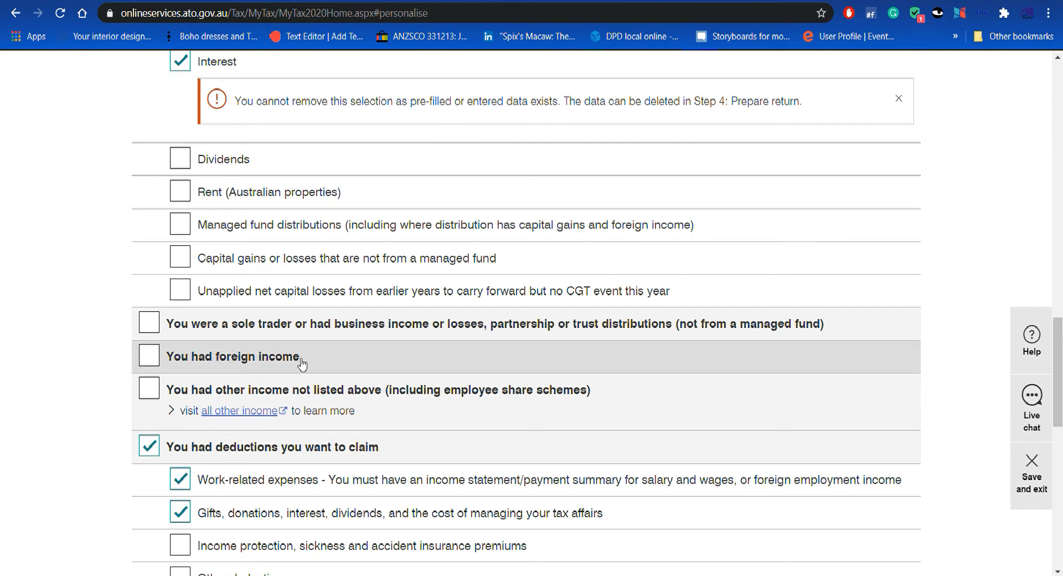
{"action": "left_click", "coordinate": [326, 368]}
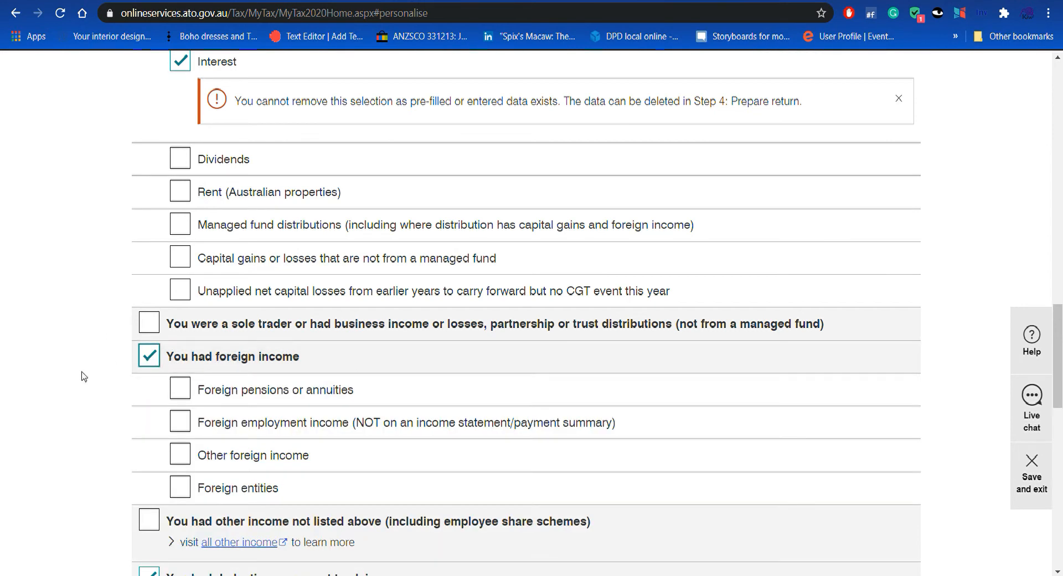
{"action": "scroll", "coordinate": [68, 376], "scroll_direction": "down", "scroll_amount": 1}
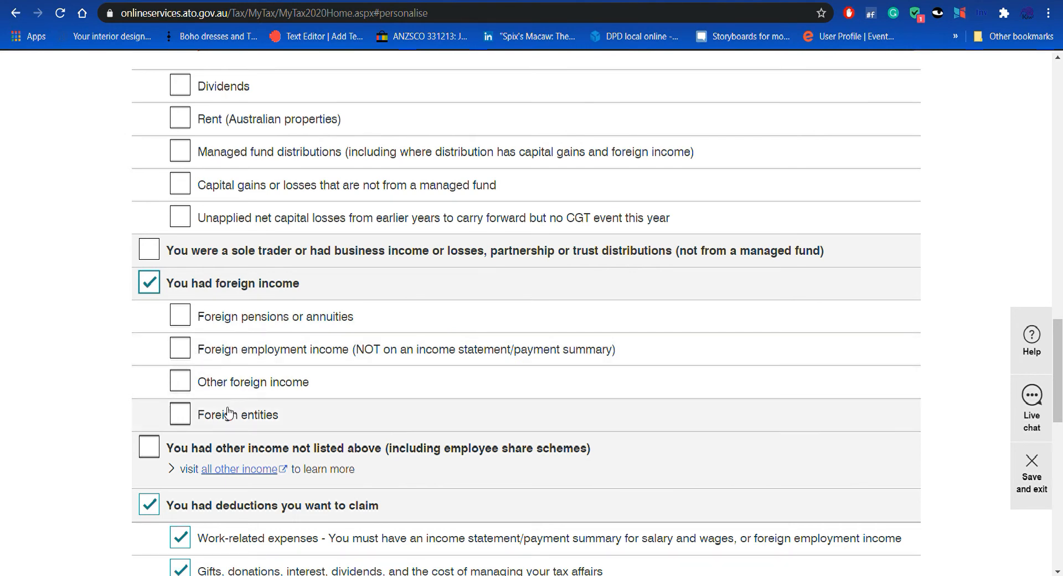
{"action": "left_click", "coordinate": [169, 292]}
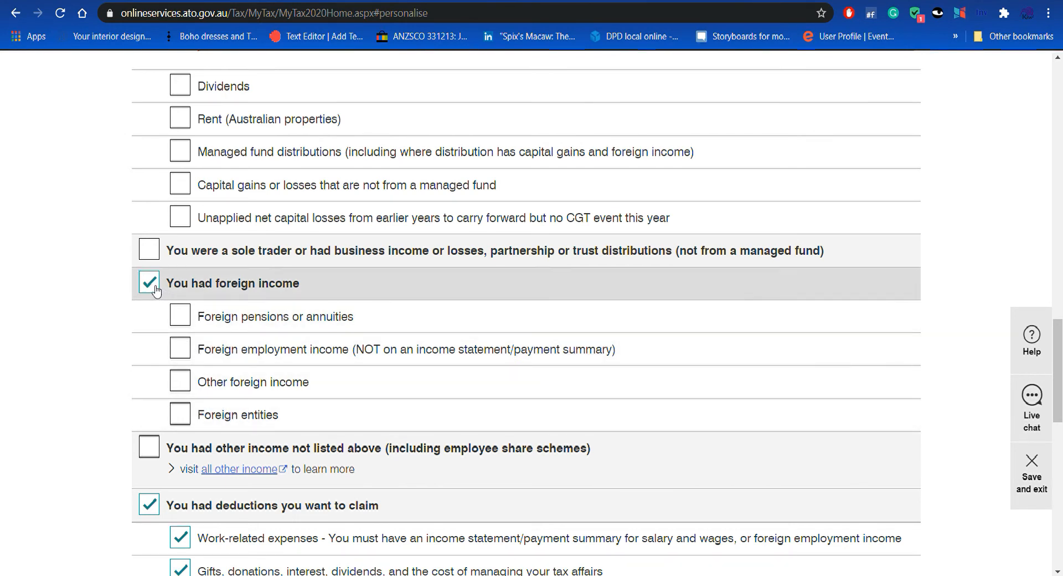
{"action": "scroll", "coordinate": [80, 338], "scroll_direction": "down", "scroll_amount": 2}
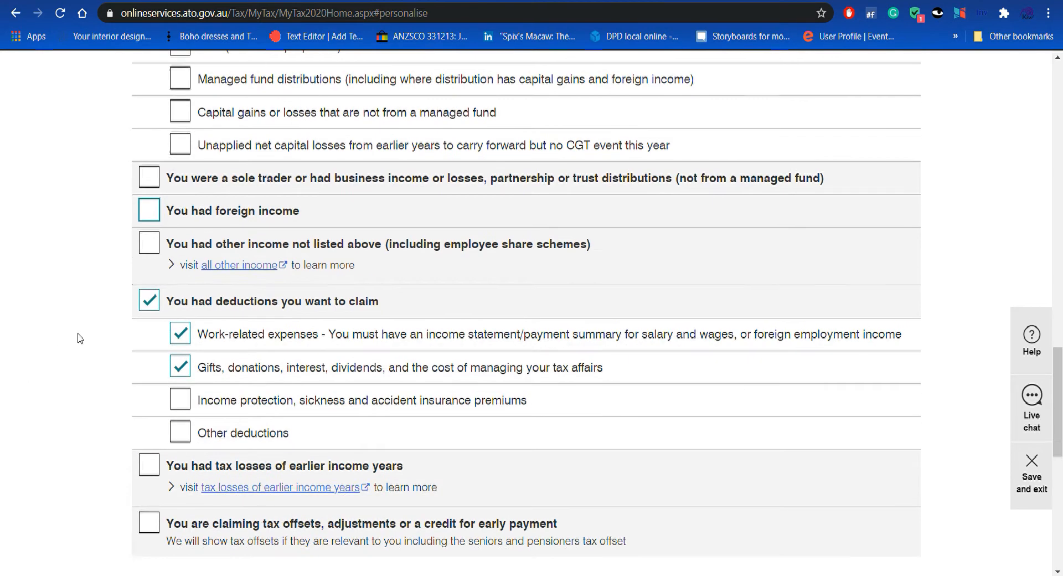
{"action": "scroll", "coordinate": [80, 338], "scroll_direction": "down", "scroll_amount": 2}
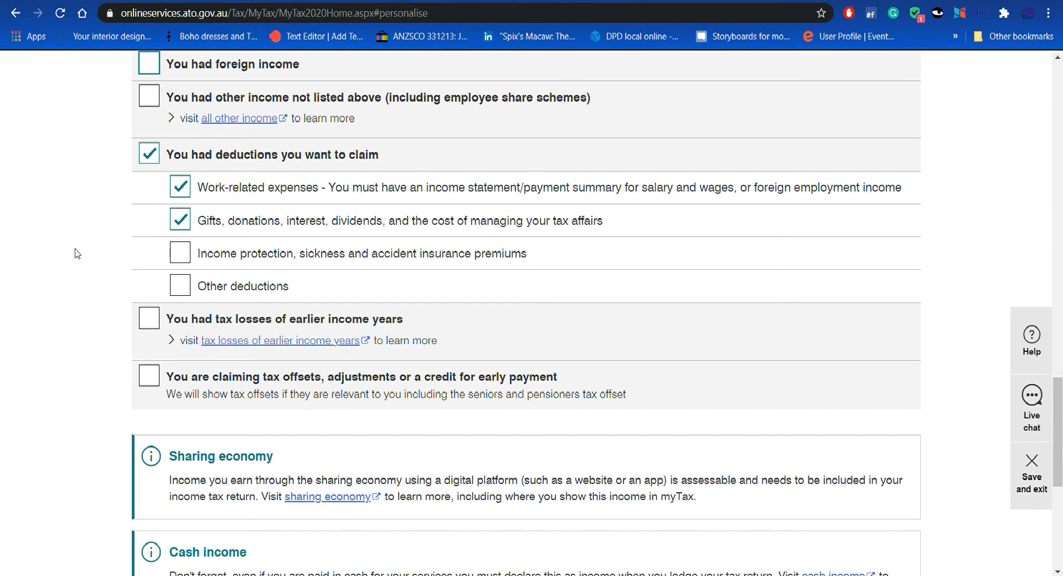
Step: Review the Personalise return choices and submit them to reach step 4, Prepare your 2019-20 return
{"action": "scroll", "coordinate": [77, 254], "scroll_direction": "up", "scroll_amount": 1}
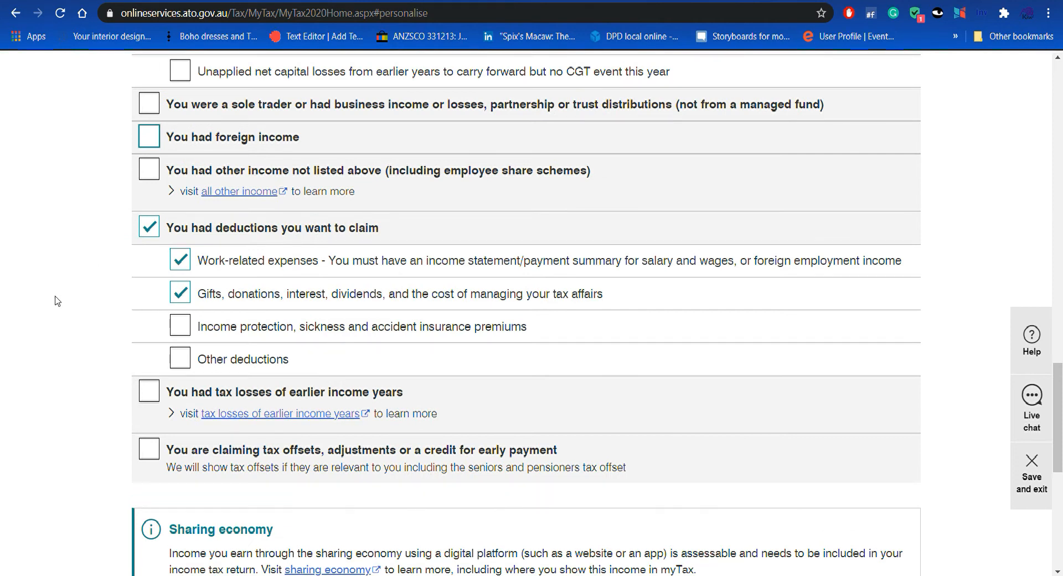
{"action": "scroll", "coordinate": [57, 300], "scroll_direction": "down", "scroll_amount": 1}
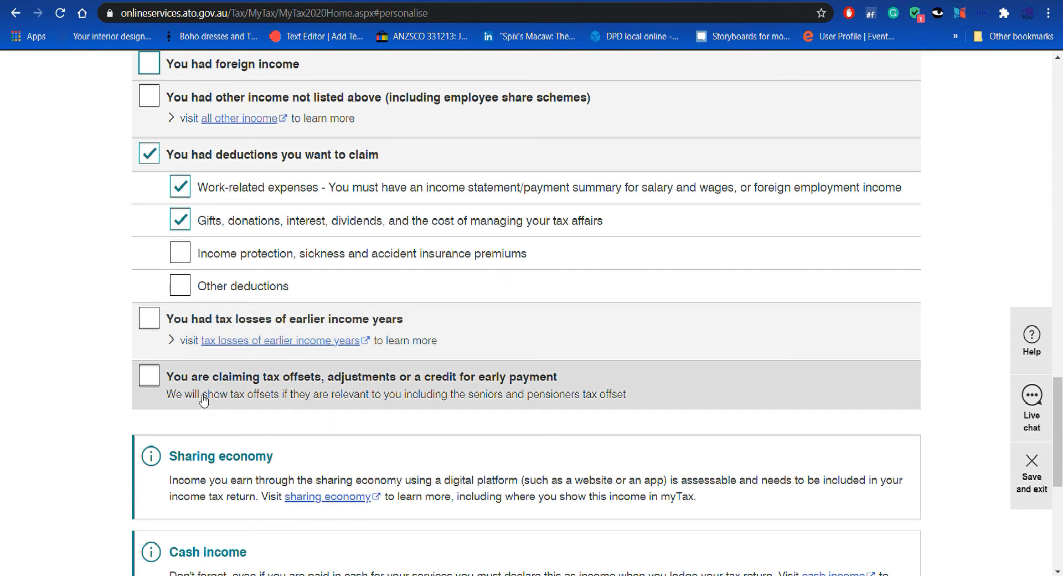
{"action": "scroll", "coordinate": [98, 402], "scroll_direction": "down", "scroll_amount": 1}
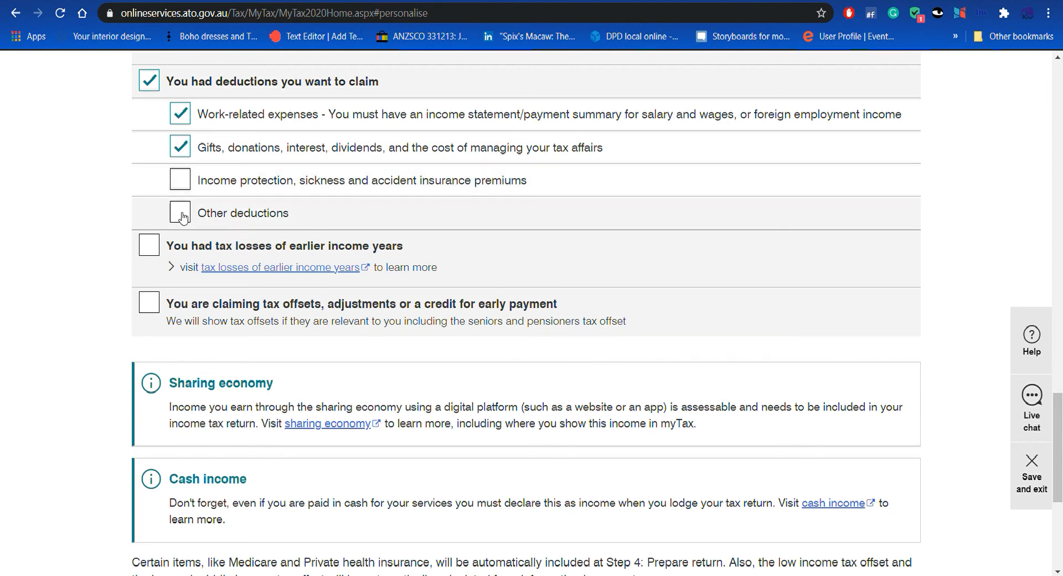
{"action": "scroll", "coordinate": [59, 293], "scroll_direction": "down", "scroll_amount": 1}
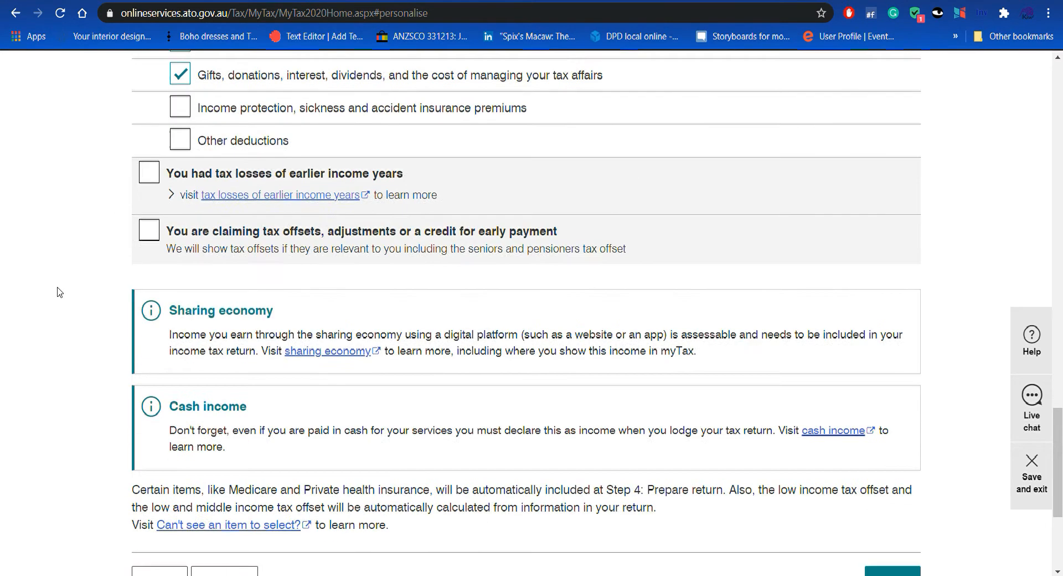
{"action": "scroll", "coordinate": [59, 293], "scroll_direction": "down", "scroll_amount": 1}
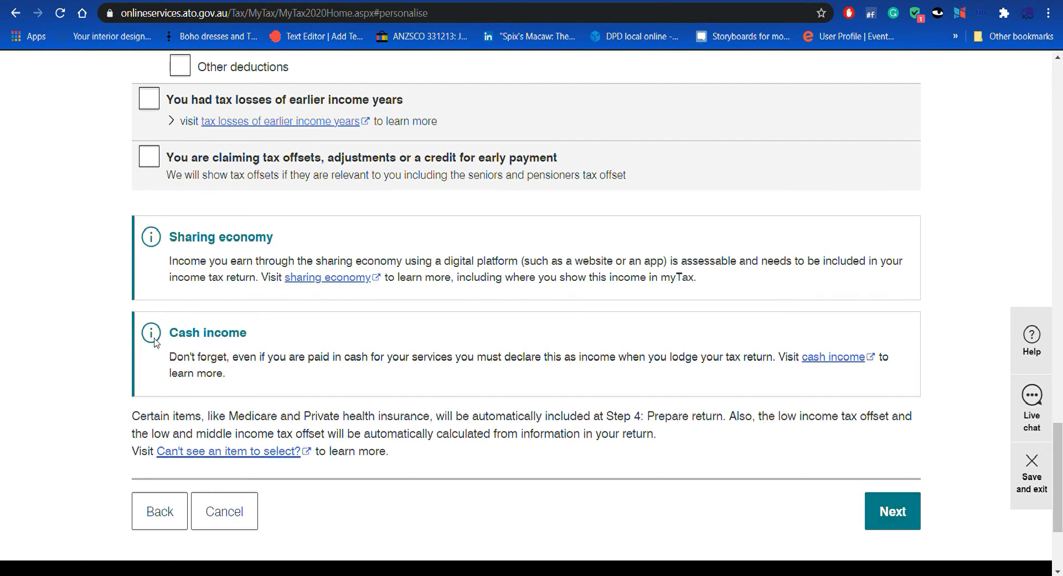
{"action": "left_click", "coordinate": [902, 517]}
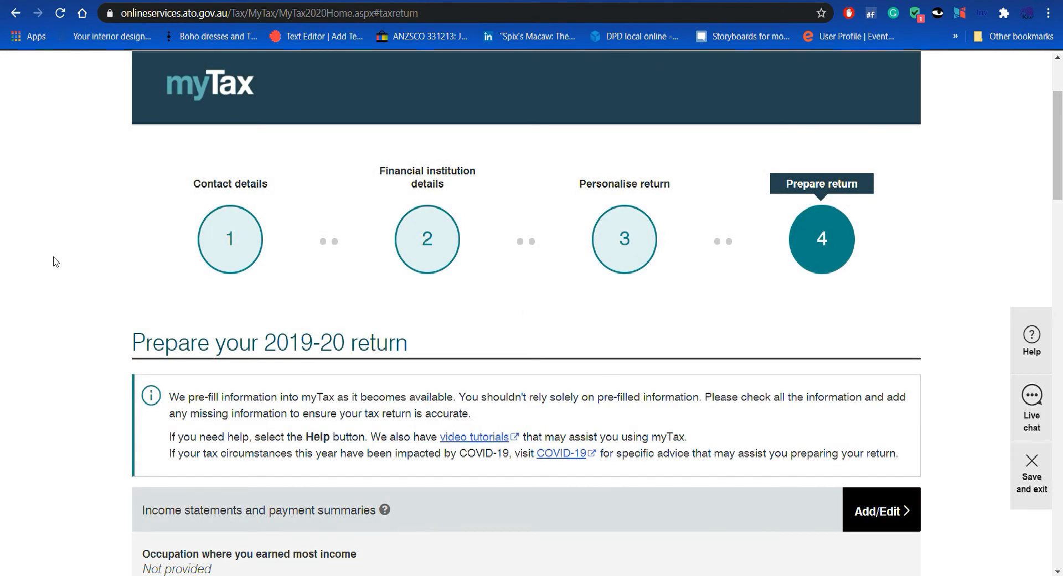
Step: Scroll the Prepare return page and open Income statements and payment summaries for editing
{"action": "scroll", "coordinate": [78, 283], "scroll_direction": "down", "scroll_amount": 3}
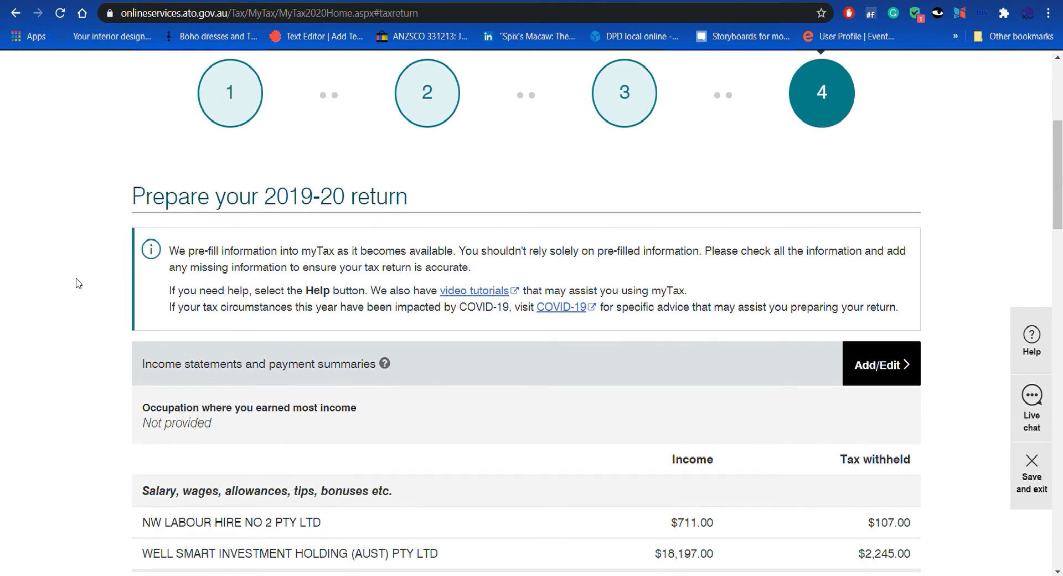
{"action": "scroll", "coordinate": [78, 283], "scroll_direction": "down", "scroll_amount": 1}
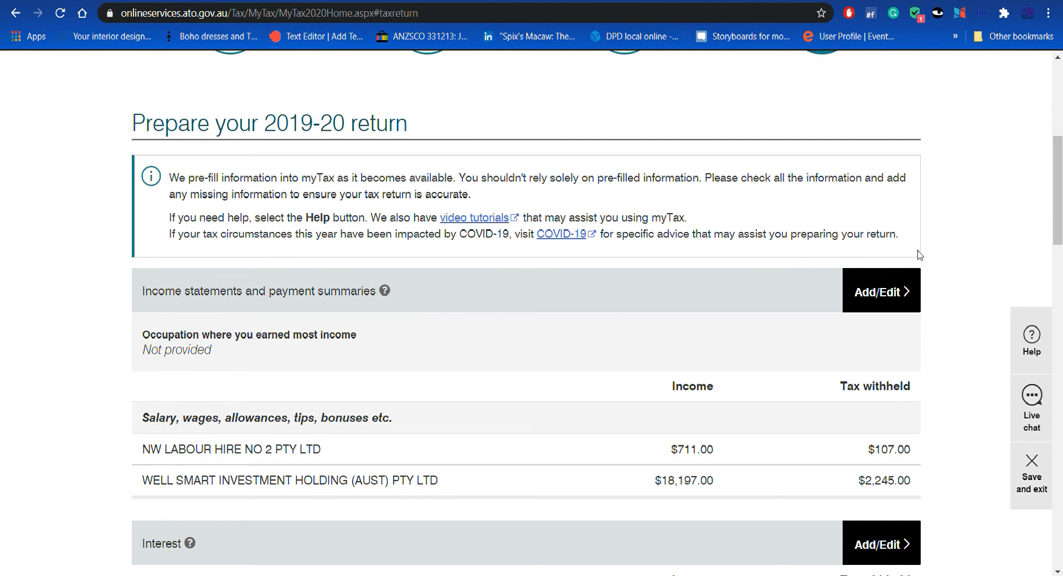
{"action": "left_click", "coordinate": [863, 292]}
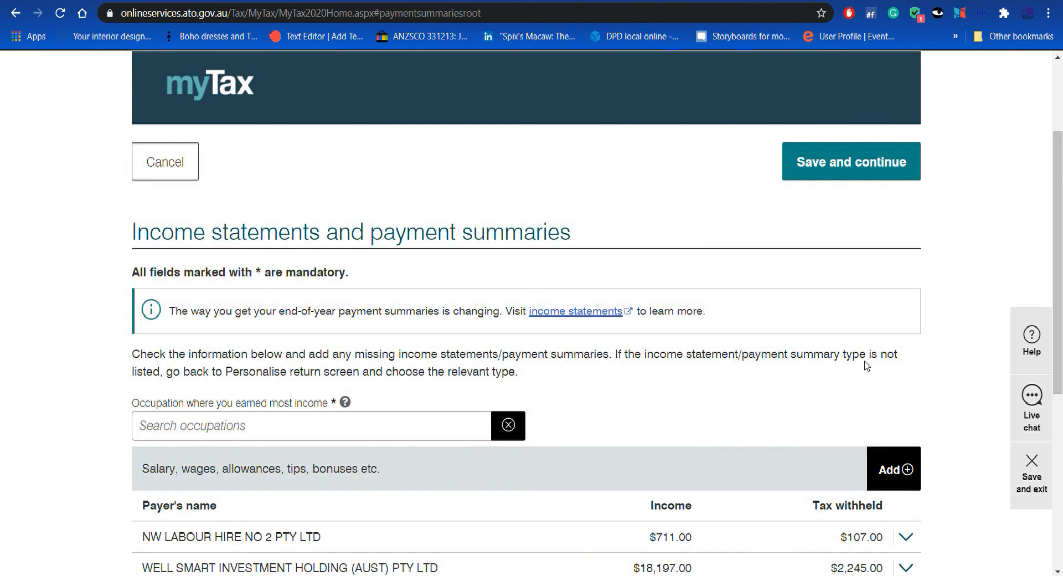
Step: Scroll through the income statements page, then switch to the Gmail inbox tab
{"action": "scroll", "coordinate": [893, 296], "scroll_direction": "down", "scroll_amount": 2}
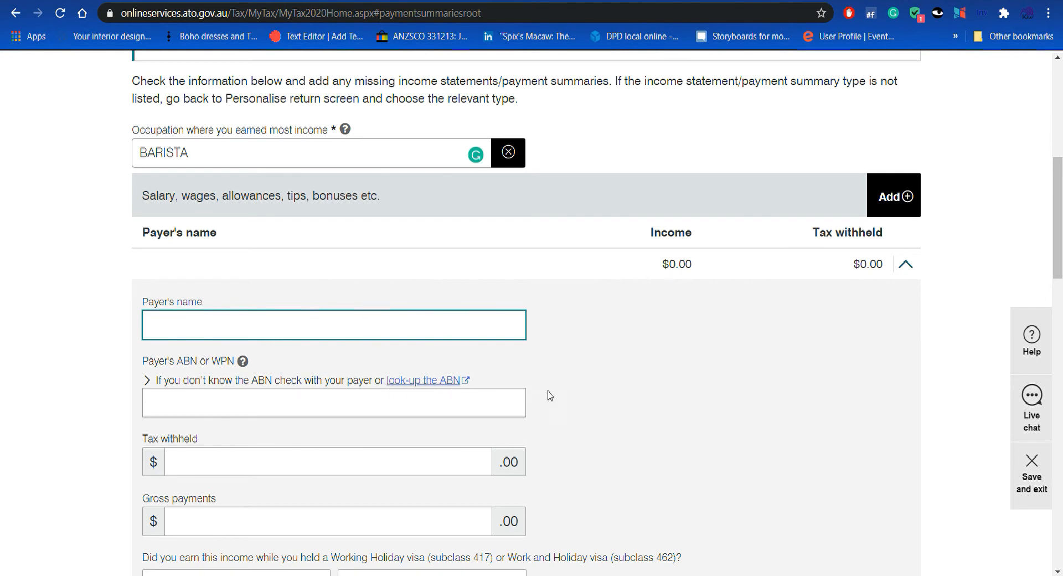
{"action": "scroll", "coordinate": [591, 412], "scroll_direction": "down", "scroll_amount": 1}
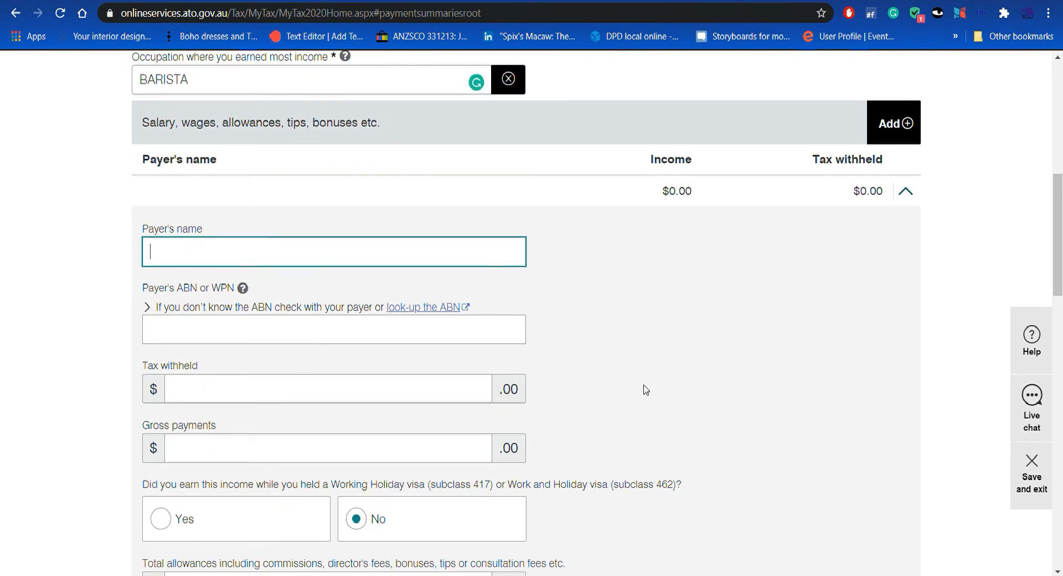
{"action": "key", "text": "ctrl+Tab"}
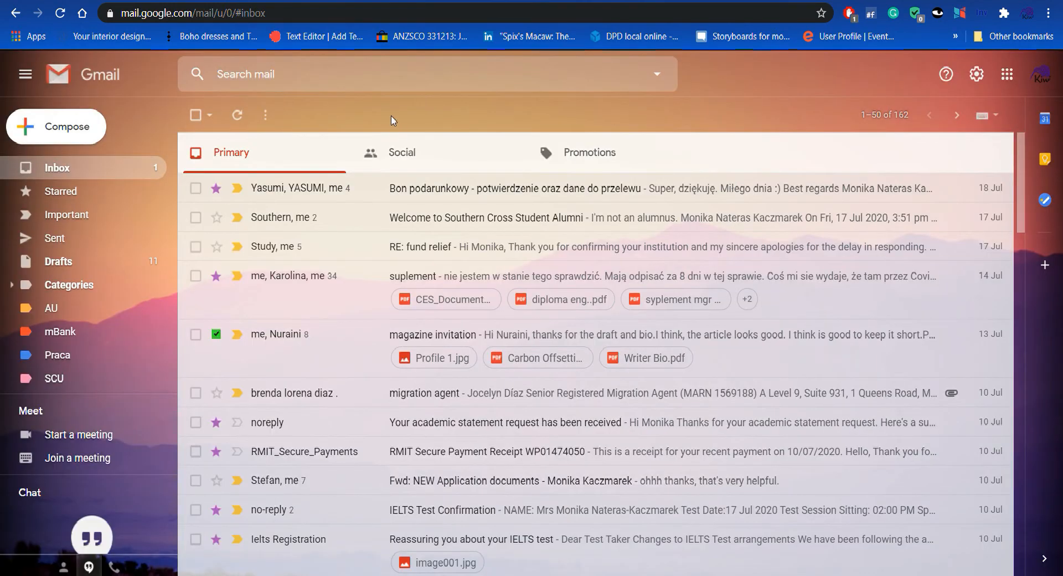
Step: Search Gmail for the ATO Payment Summary email and preview its PDF attachment
{"action": "left_click", "coordinate": [349, 84]}
{"action": "type", "text": "acc"}
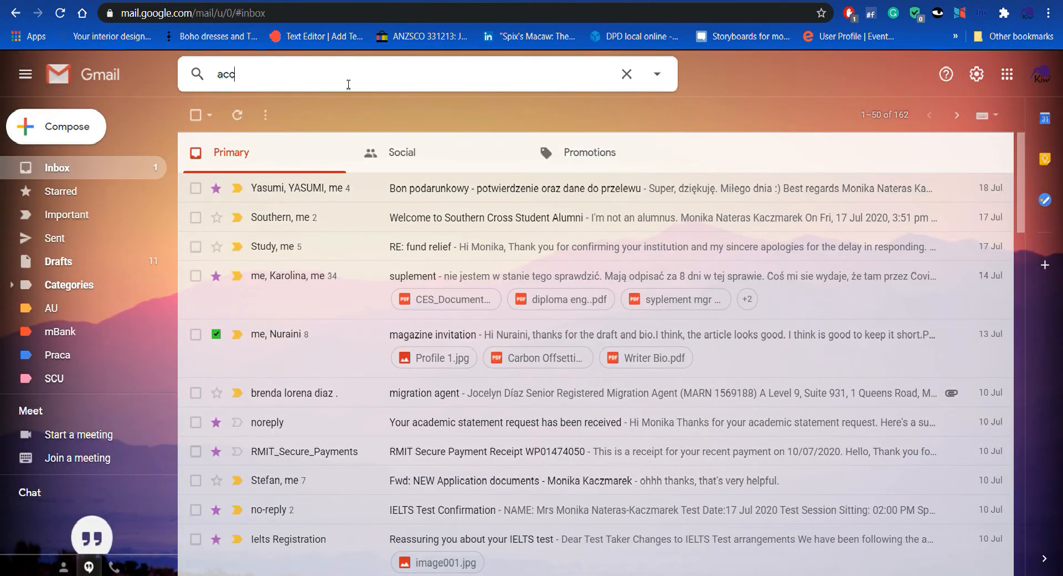
{"action": "key", "text": "Return"}
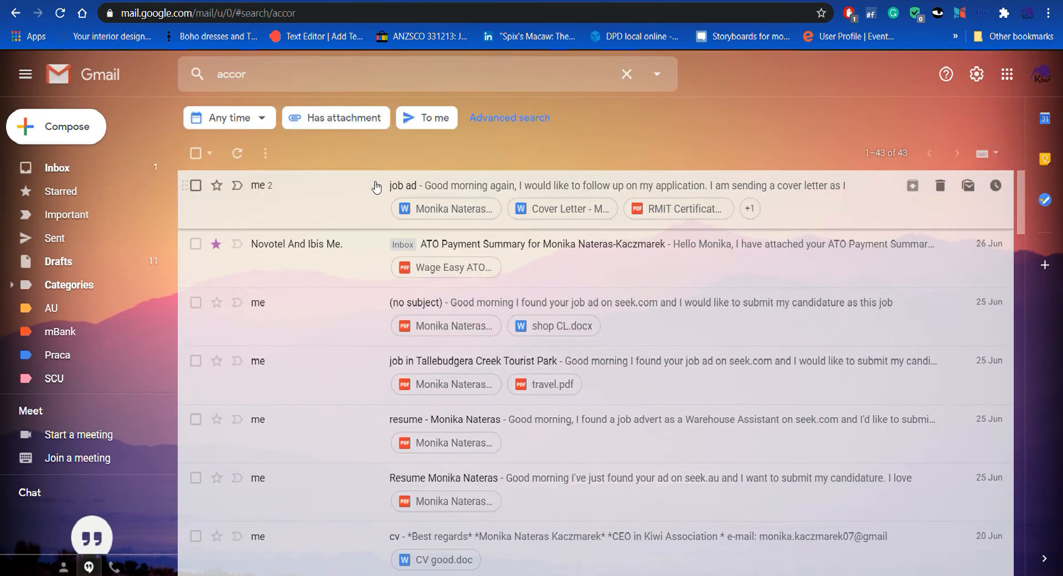
{"action": "left_click", "coordinate": [362, 270]}
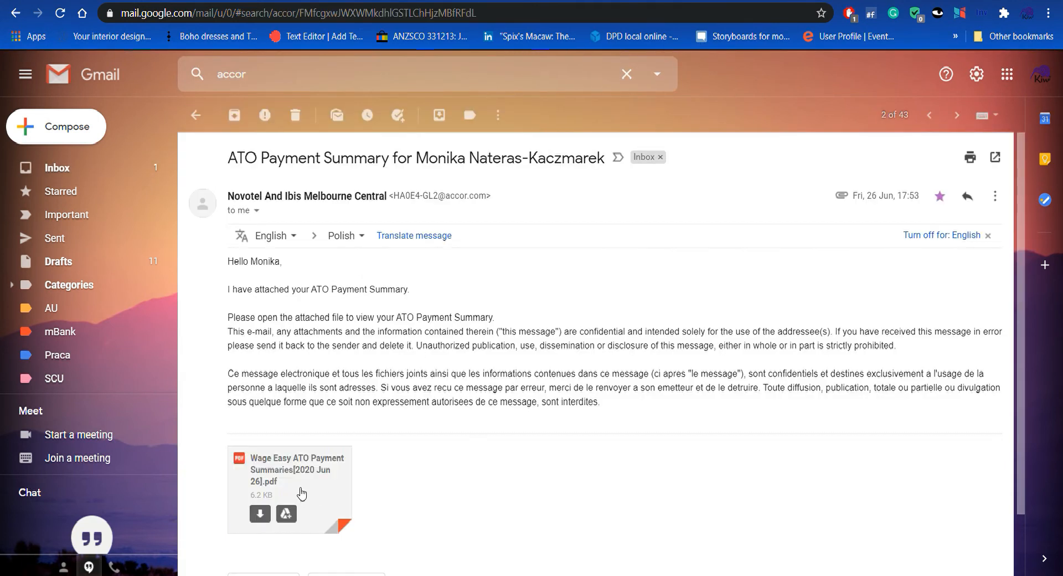
{"action": "left_click", "coordinate": [332, 488]}
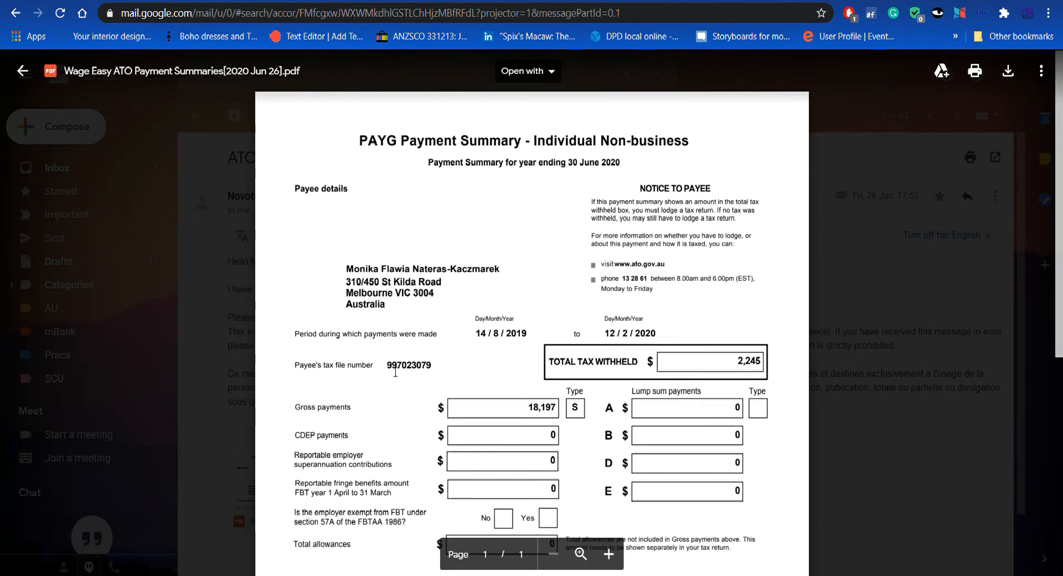
{"action": "scroll", "coordinate": [583, 366], "scroll_direction": "down", "scroll_amount": 6}
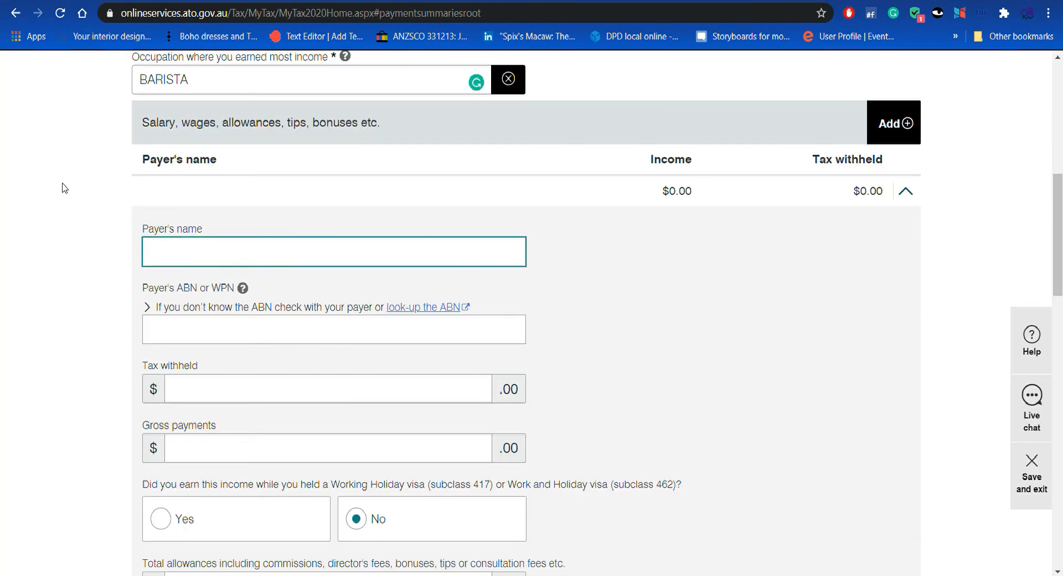
Step: Enter the payer's name in the new payer entry, checking it against the payment summary PDF
{"action": "type", "text": "6446"}
{"action": "left_click", "coordinate": [223, 400]}
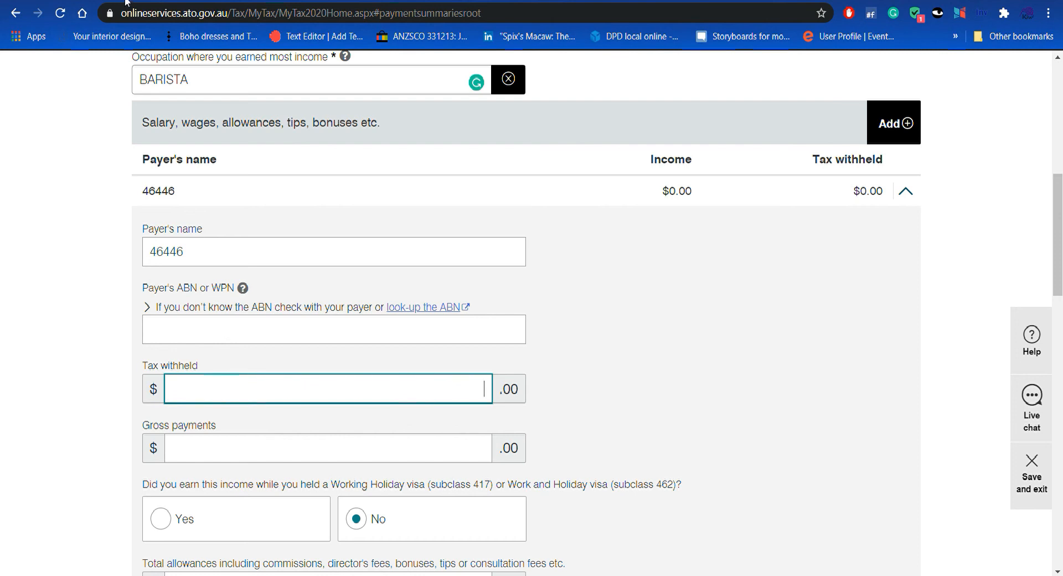
{"action": "left_click", "coordinate": [166, 1]}
{"action": "scroll", "coordinate": [474, 201], "scroll_direction": "up", "scroll_amount": 5}
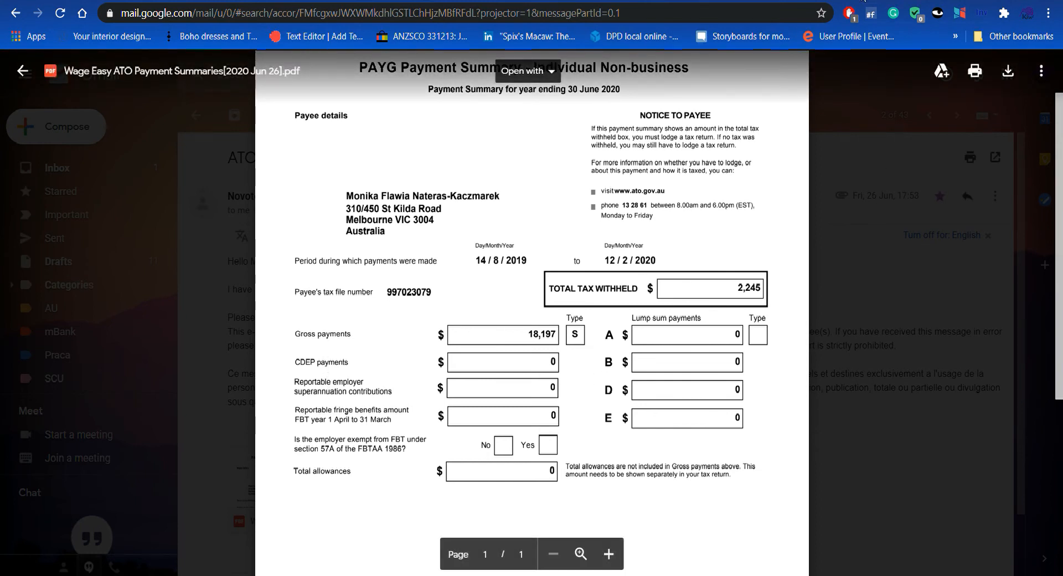
{"action": "left_click", "coordinate": [213, 2]}
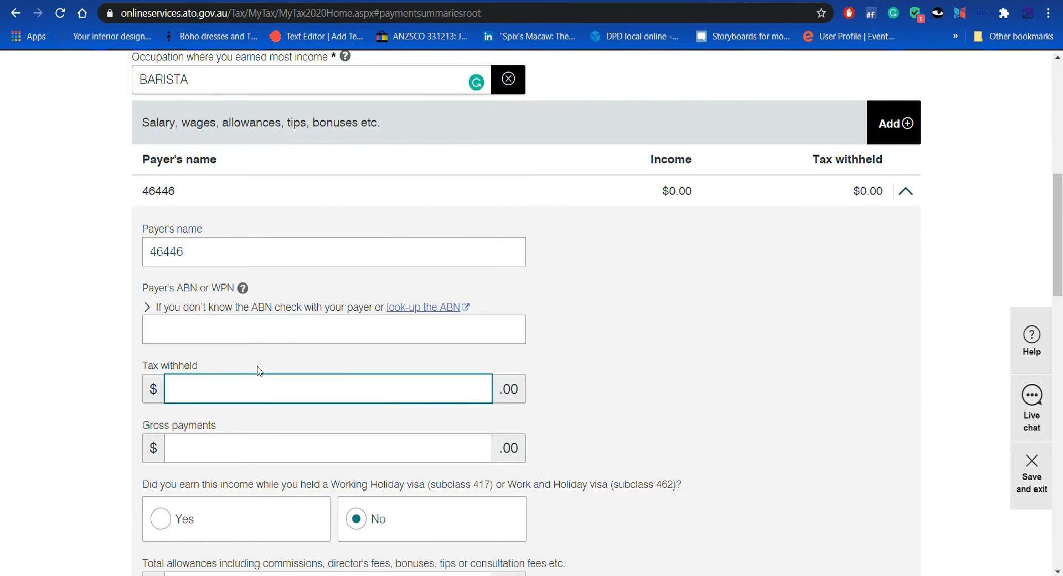
Step: Clear the BARISTA occupation so the field is left empty
{"action": "scroll", "coordinate": [257, 370], "scroll_direction": "down", "scroll_amount": 5}
{"action": "scroll", "coordinate": [280, 249], "scroll_direction": "down", "scroll_amount": 3}
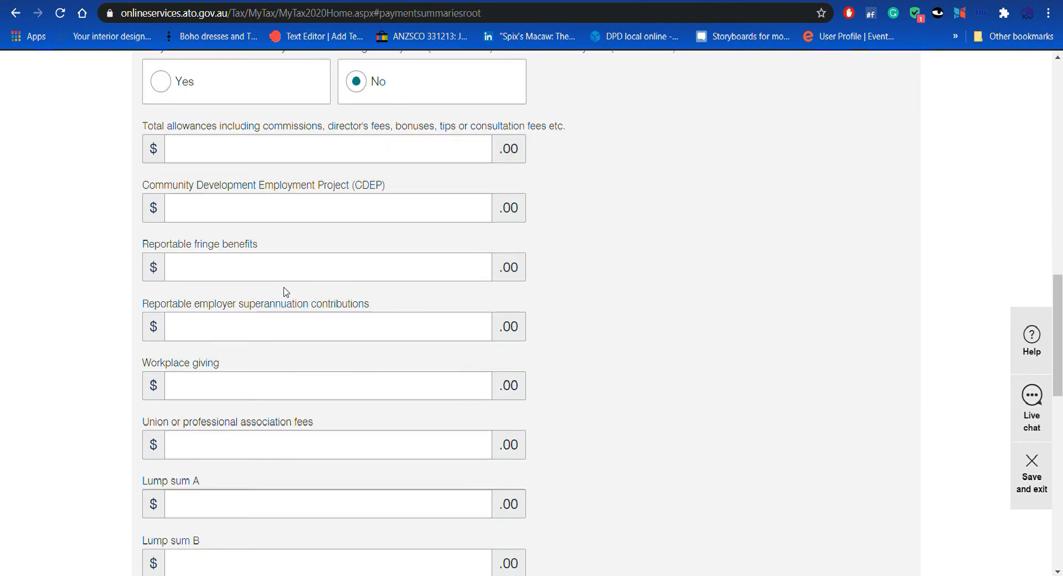
{"action": "scroll", "coordinate": [477, 401], "scroll_direction": "down", "scroll_amount": 2}
{"action": "scroll", "coordinate": [477, 401], "scroll_direction": "up", "scroll_amount": 13}
{"action": "scroll", "coordinate": [555, 409], "scroll_direction": "down", "scroll_amount": 2}
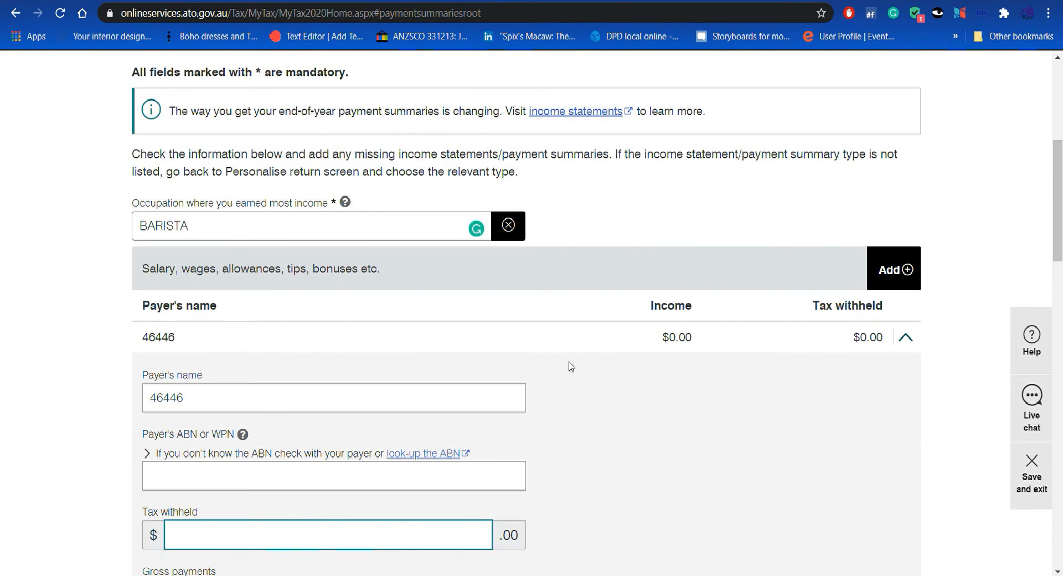
{"action": "left_click", "coordinate": [508, 226]}
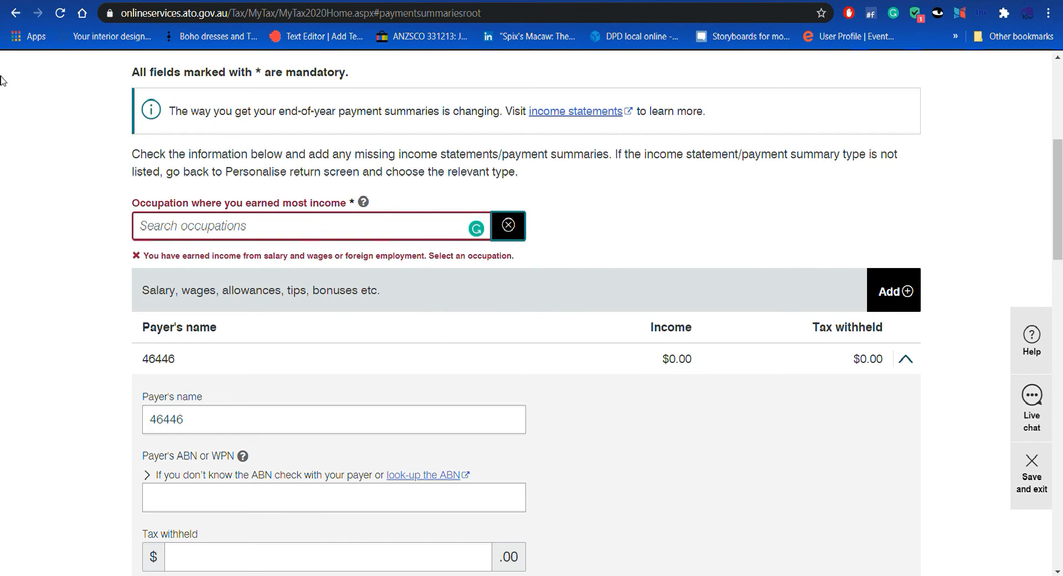
{"action": "scroll", "coordinate": [861, 365], "scroll_direction": "up", "scroll_amount": 4}
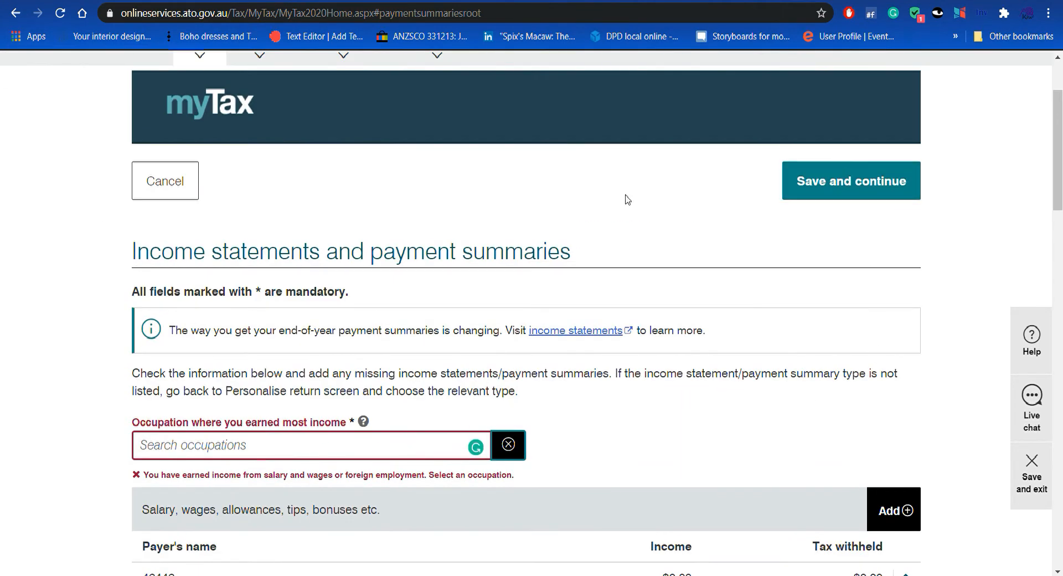
Step: Cancel the income statement edits and confirm discarding them
{"action": "left_click", "coordinate": [157, 185]}
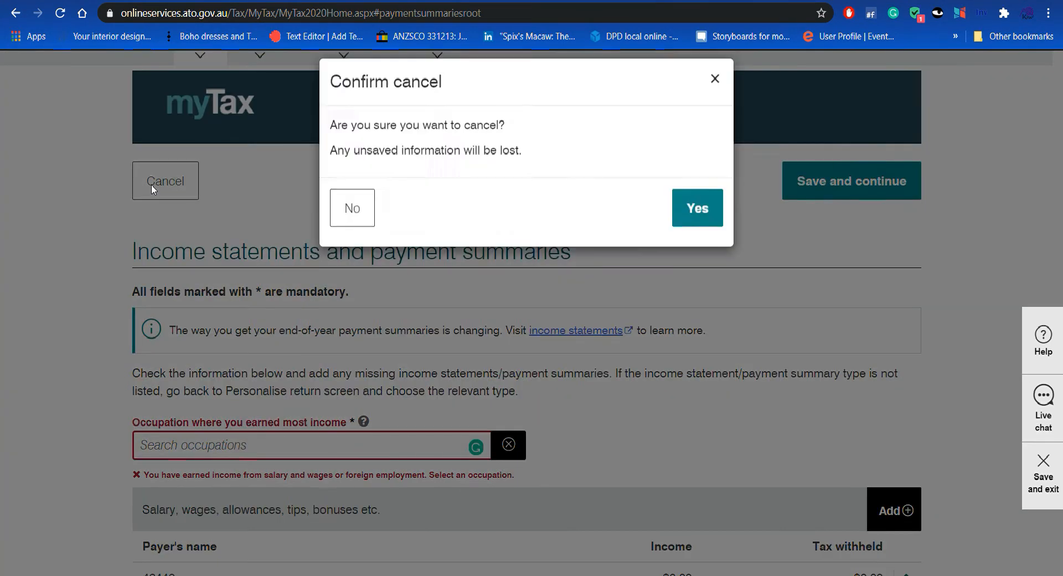
{"action": "left_click", "coordinate": [697, 224]}
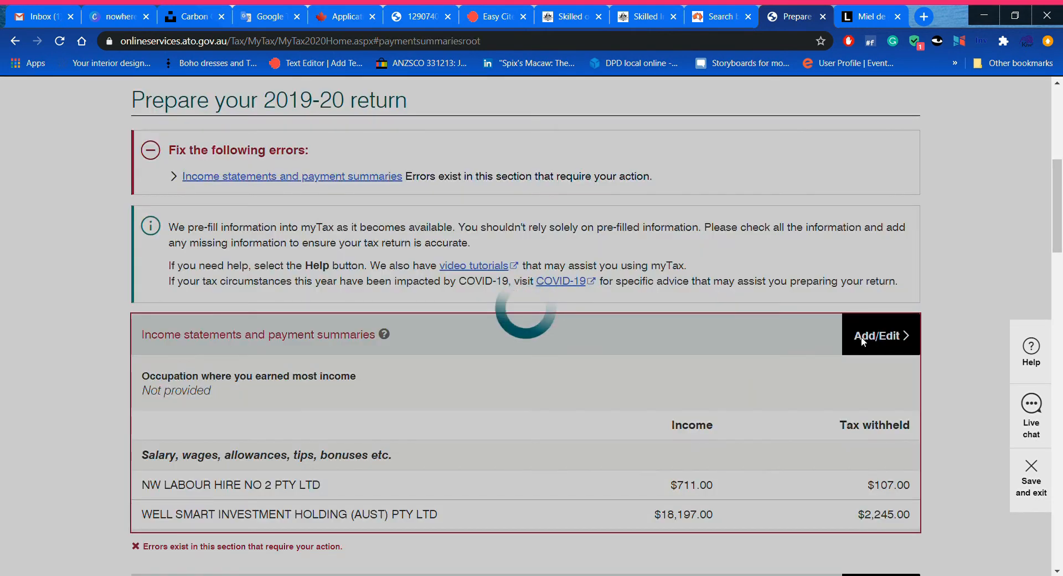
Step: Set the occupation where most income was earned to CONCIERGE - HOTEL
{"action": "scroll", "coordinate": [492, 349], "scroll_direction": "down", "scroll_amount": 3}
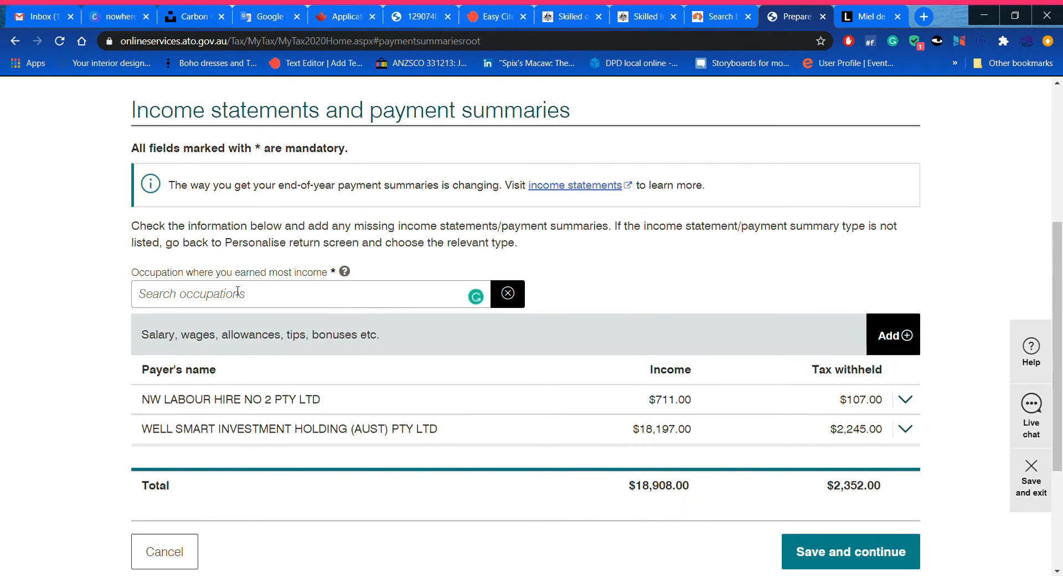
{"action": "left_click", "coordinate": [238, 292]}
{"action": "type", "text": "con"}
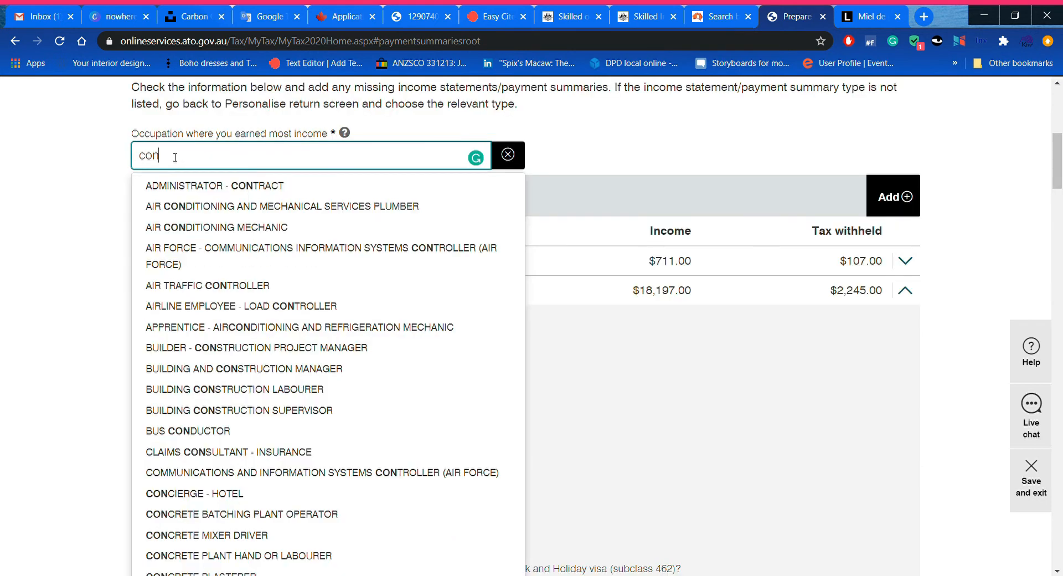
{"action": "type", "text": "ci"}
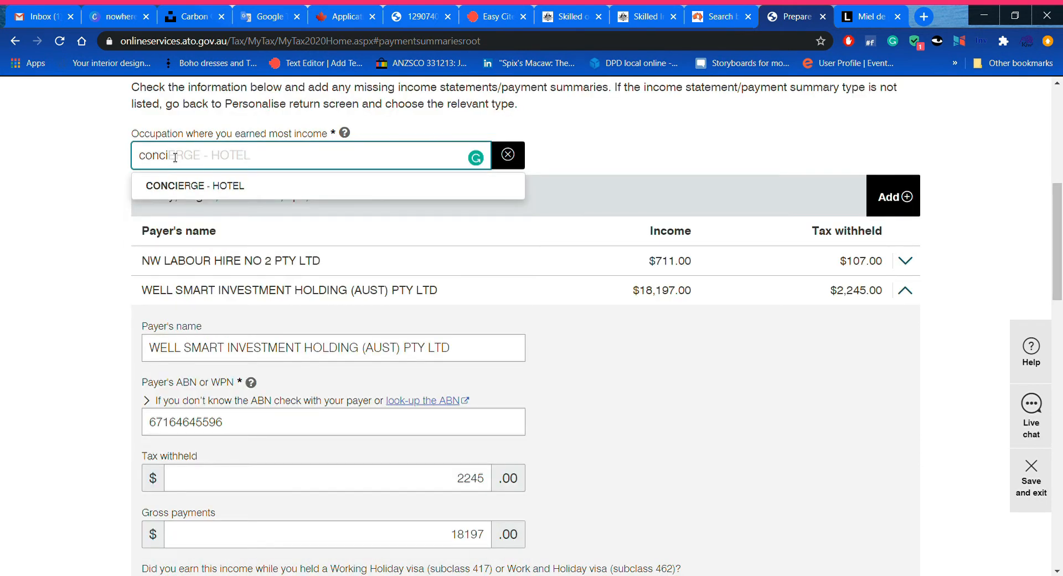
{"action": "left_click", "coordinate": [210, 189]}
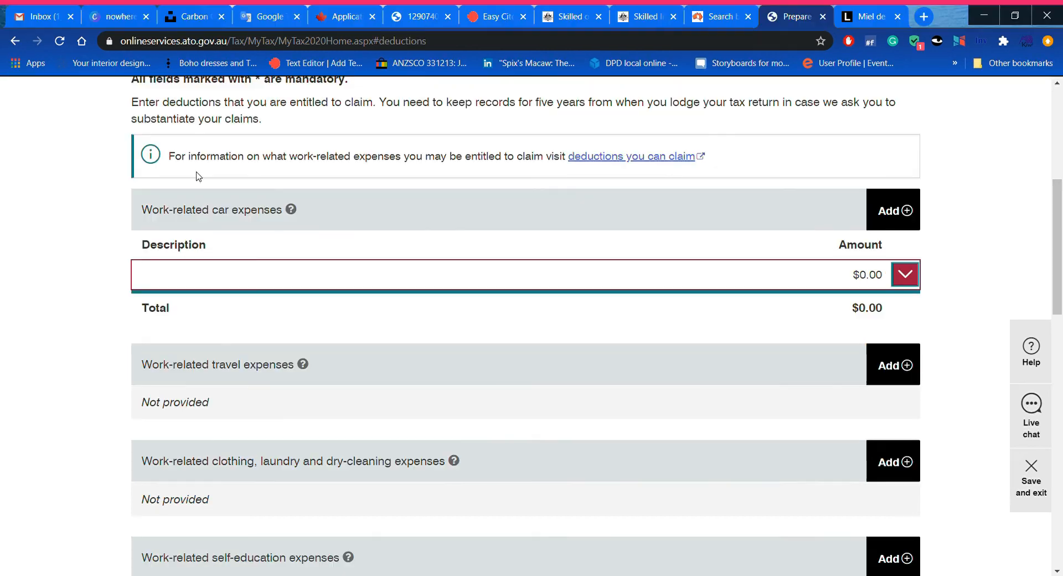
Step: Add and save a $120 Compulsory work uniform clothing expense
{"action": "scroll", "coordinate": [484, 280], "scroll_direction": "up", "scroll_amount": 4}
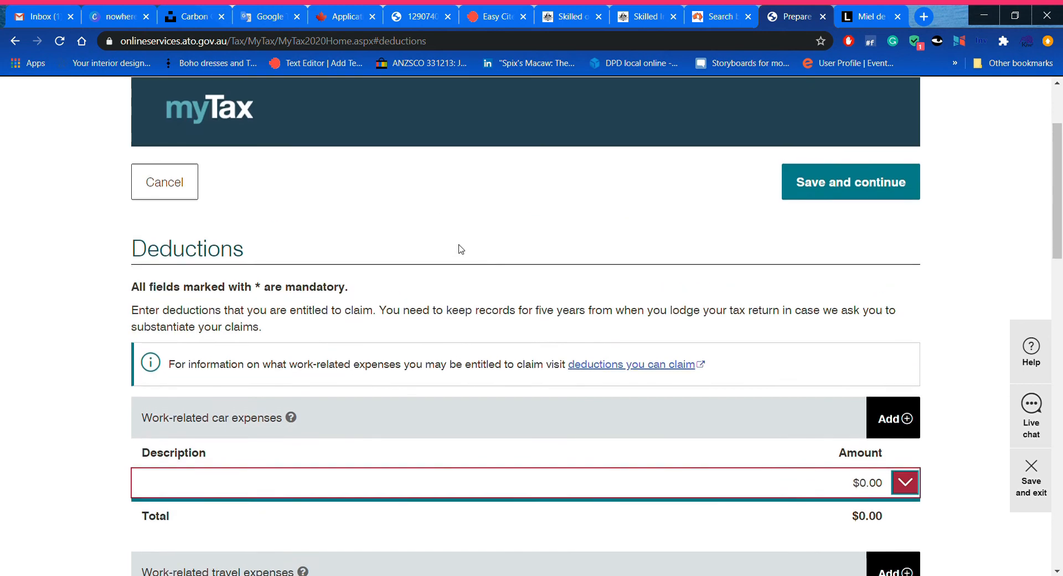
{"action": "scroll", "coordinate": [153, 264], "scroll_direction": "down", "scroll_amount": 6}
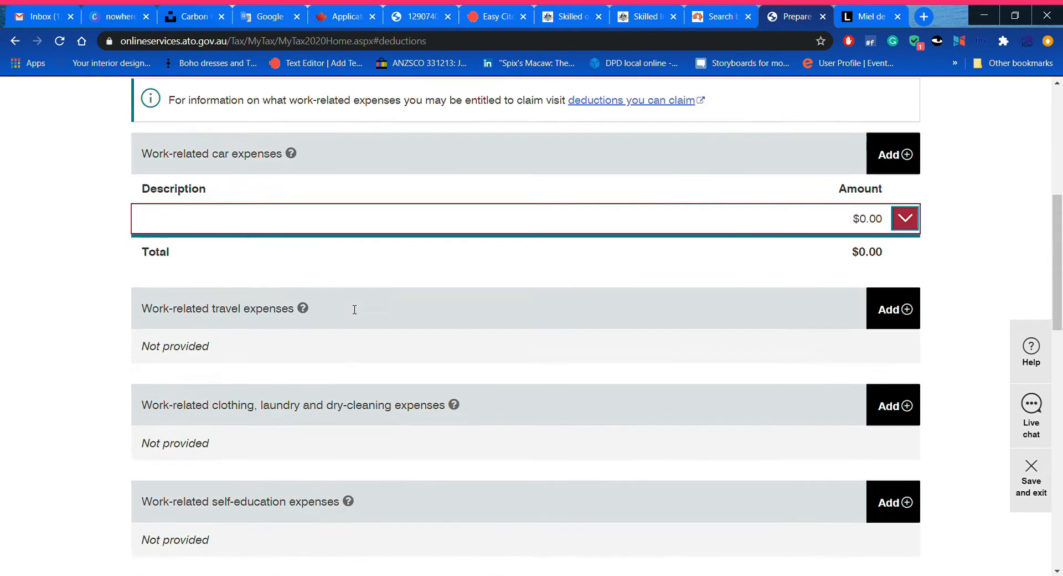
{"action": "scroll", "coordinate": [255, 242], "scroll_direction": "up", "scroll_amount": 1}
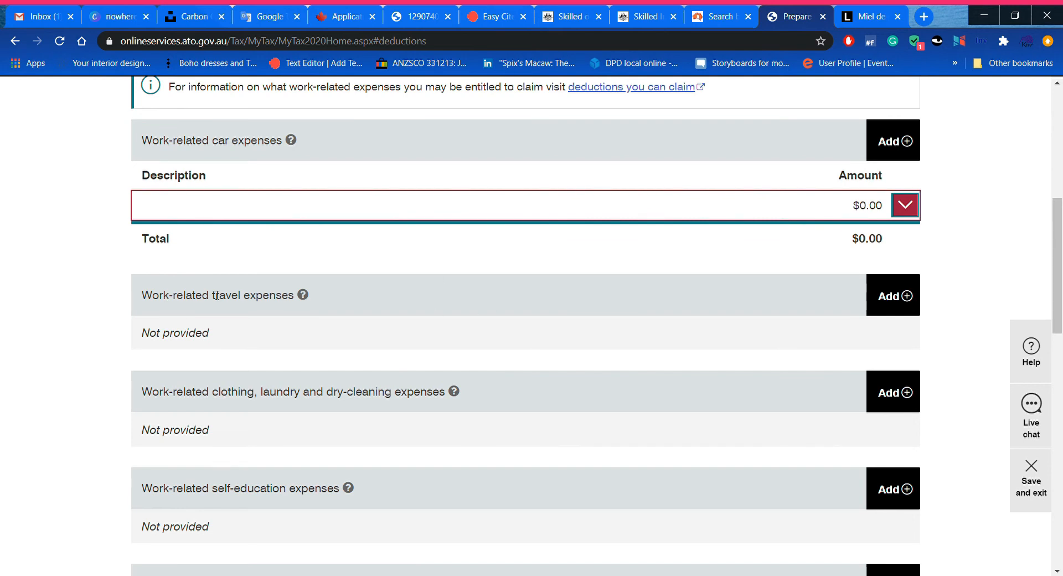
{"action": "scroll", "coordinate": [217, 295], "scroll_direction": "down", "scroll_amount": 1}
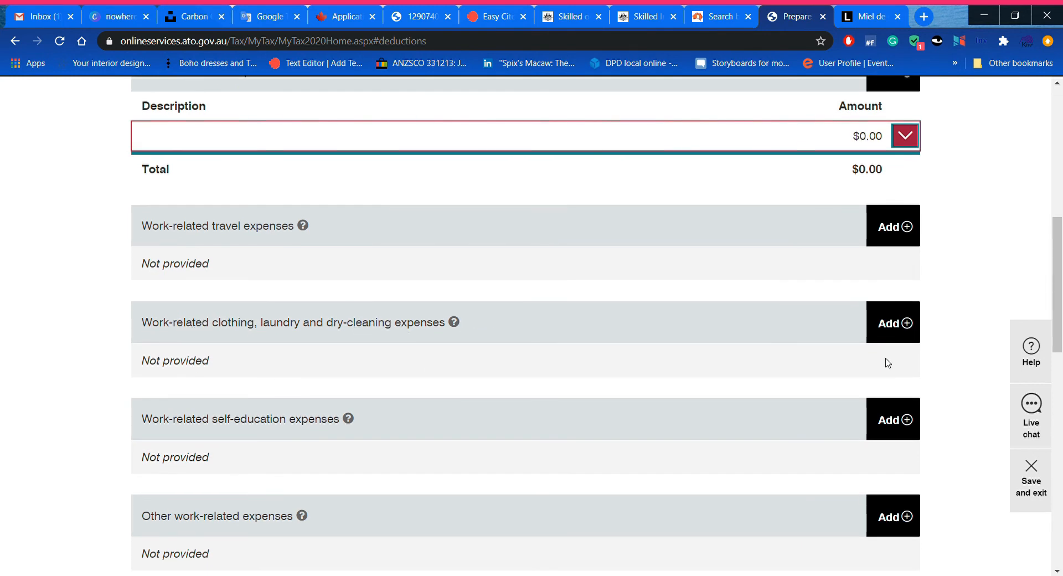
{"action": "left_click", "coordinate": [893, 326]}
{"action": "scroll", "coordinate": [458, 324], "scroll_direction": "down", "scroll_amount": 4}
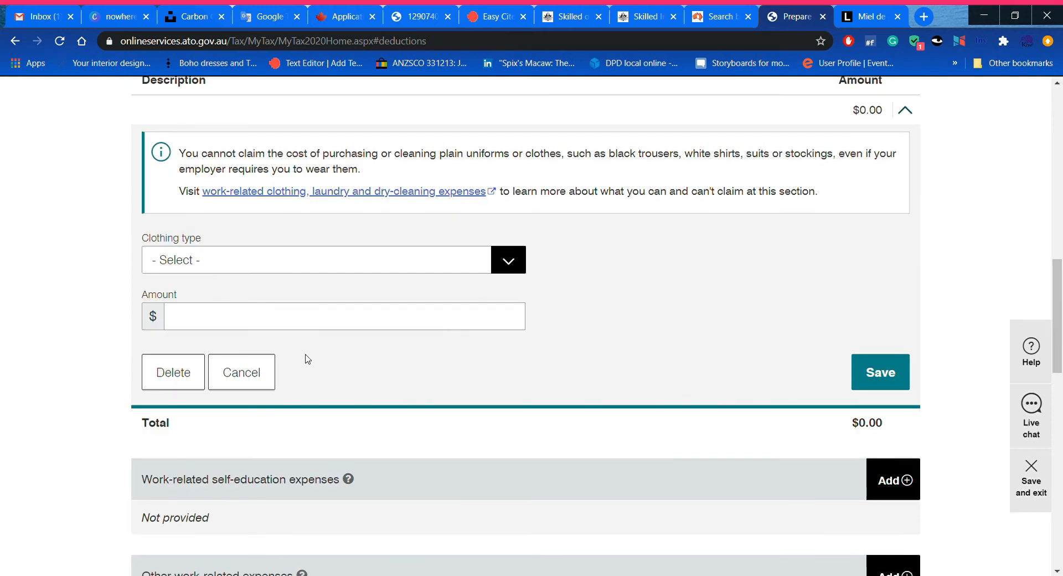
{"action": "left_click", "coordinate": [387, 262]}
{"action": "left_click", "coordinate": [224, 302]}
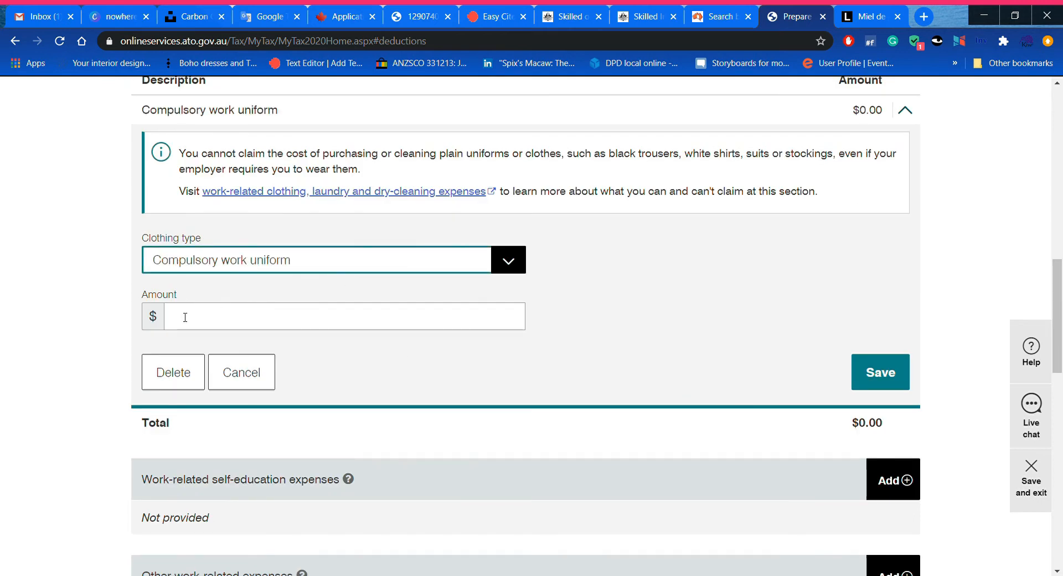
{"action": "left_click", "coordinate": [228, 326]}
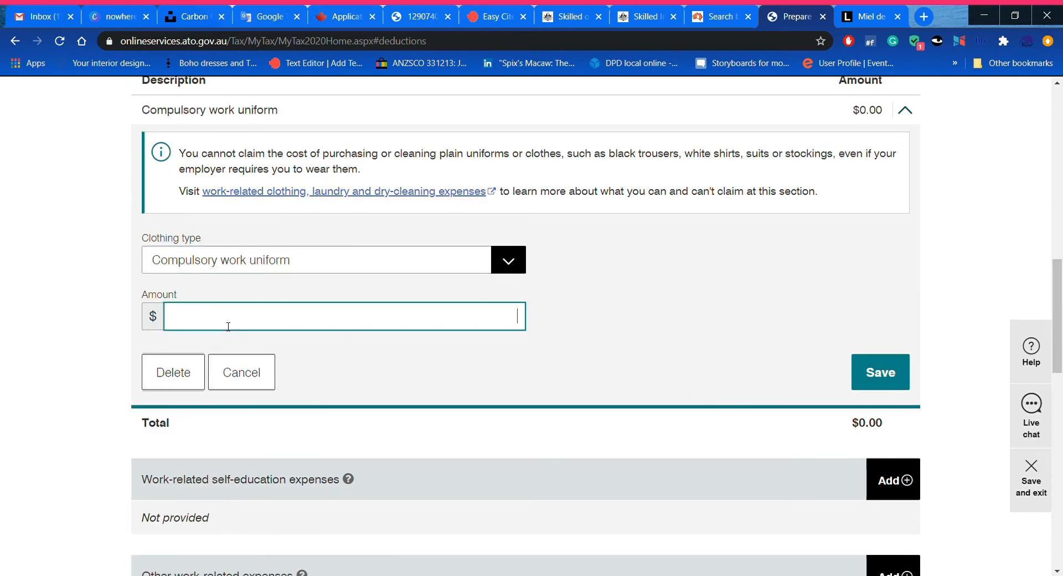
{"action": "type", "text": "120"}
{"action": "left_click", "coordinate": [618, 319]}
{"action": "left_click", "coordinate": [877, 372]}
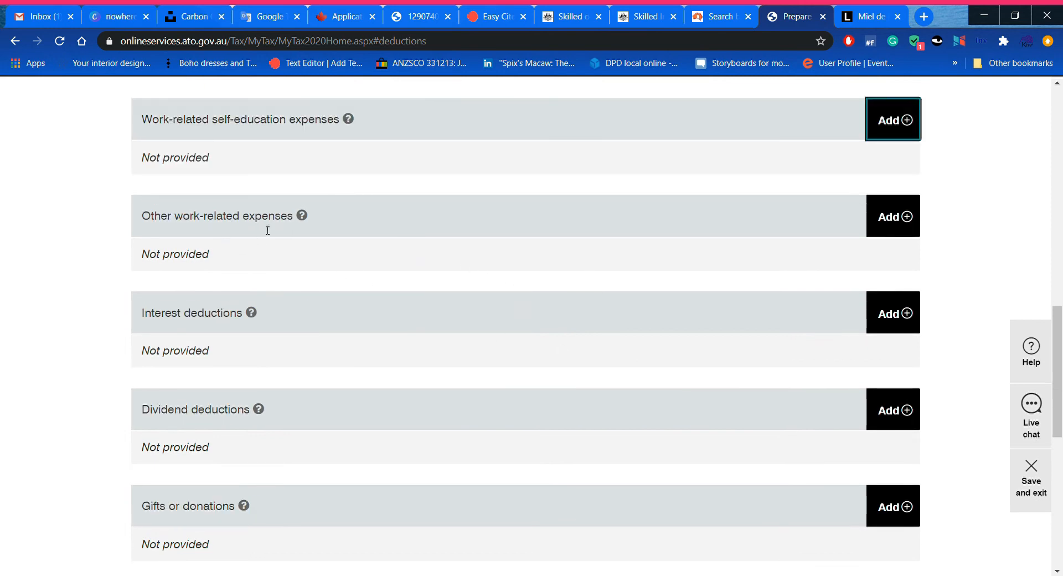
Step: Add and save a $380 'Public transport - Myki' other work-related expense
{"action": "left_click", "coordinate": [886, 222]}
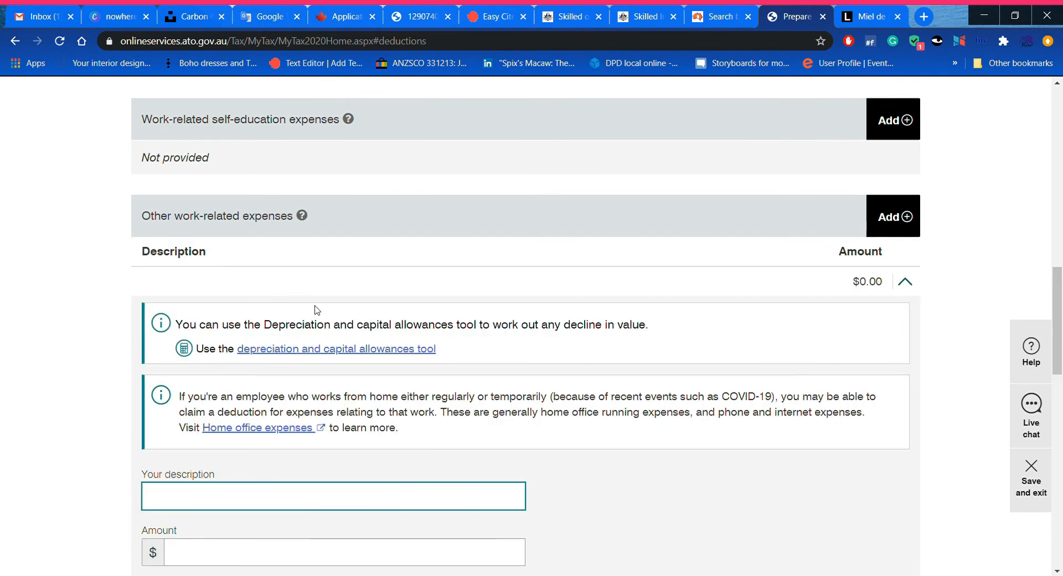
{"action": "scroll", "coordinate": [313, 308], "scroll_direction": "down", "scroll_amount": 2}
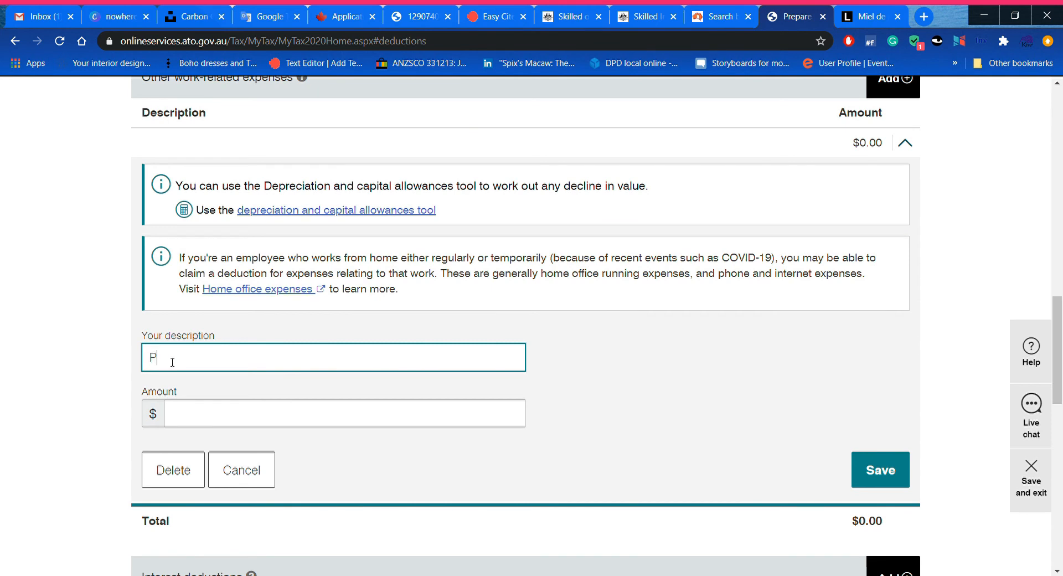
{"action": "type", "text": "Public transport - Myki"}
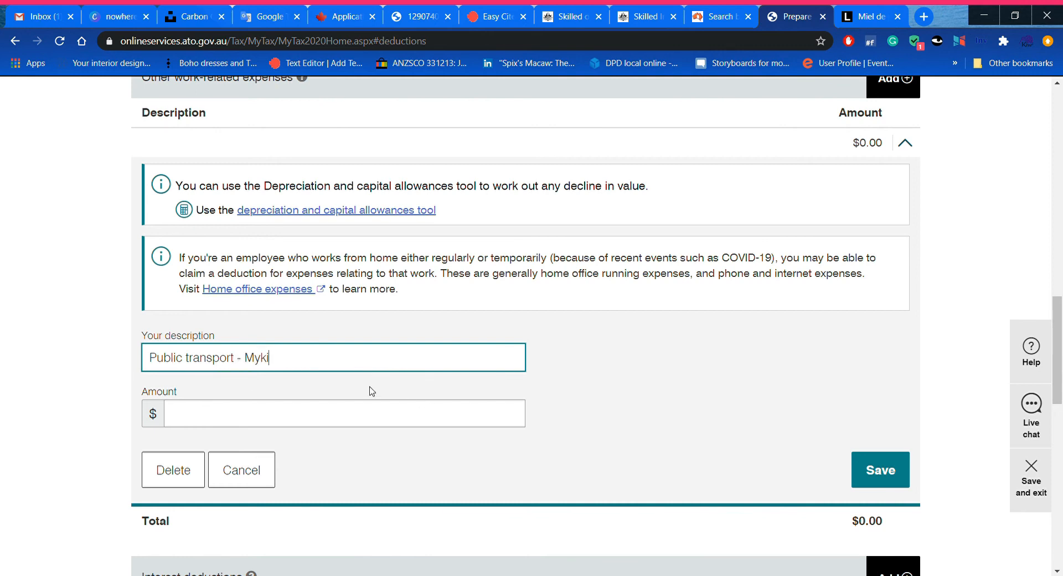
{"action": "left_click", "coordinate": [198, 423]}
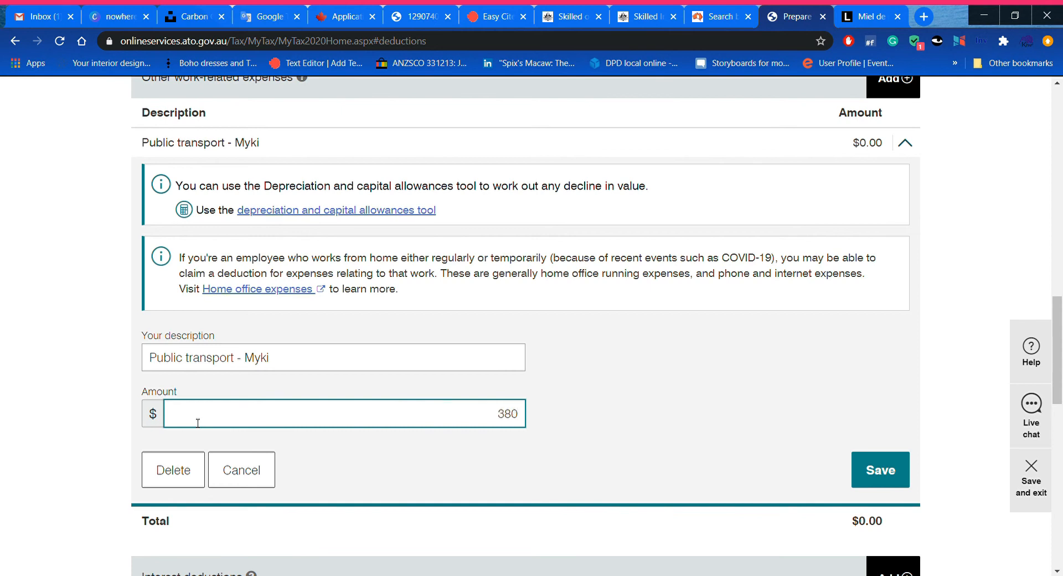
{"action": "left_click", "coordinate": [883, 472]}
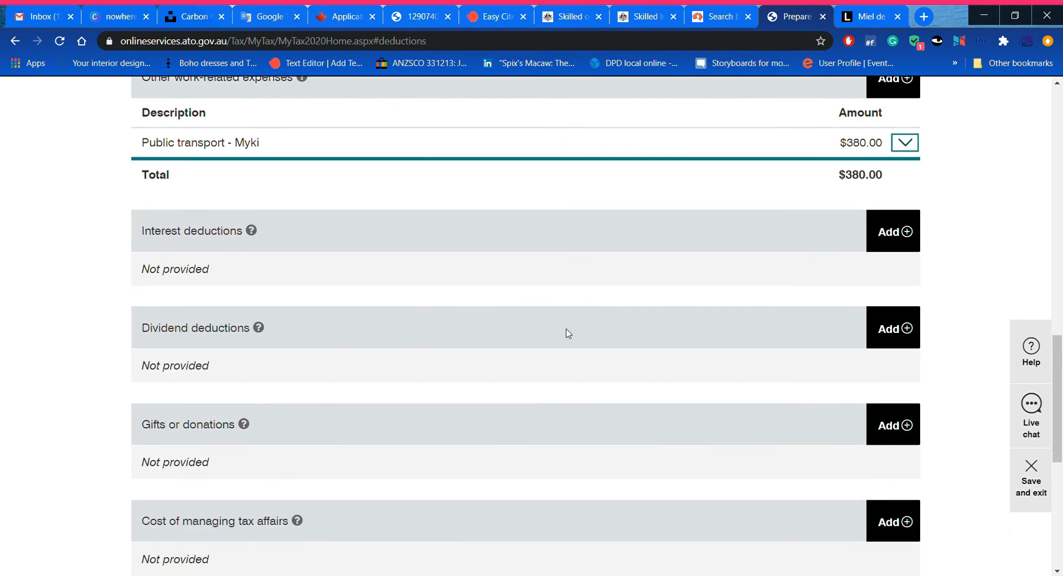
Step: Review the deductions and save them to return to the return summary
{"action": "scroll", "coordinate": [815, 364], "scroll_direction": "up", "scroll_amount": 3}
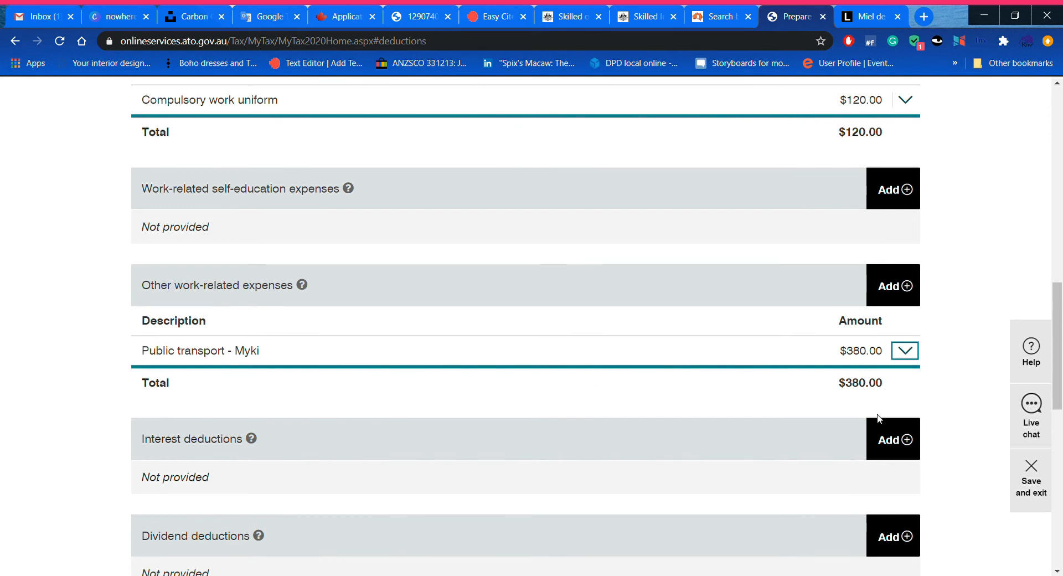
{"action": "scroll", "coordinate": [422, 404], "scroll_direction": "up", "scroll_amount": 1}
{"action": "scroll", "coordinate": [403, 397], "scroll_direction": "down", "scroll_amount": 3}
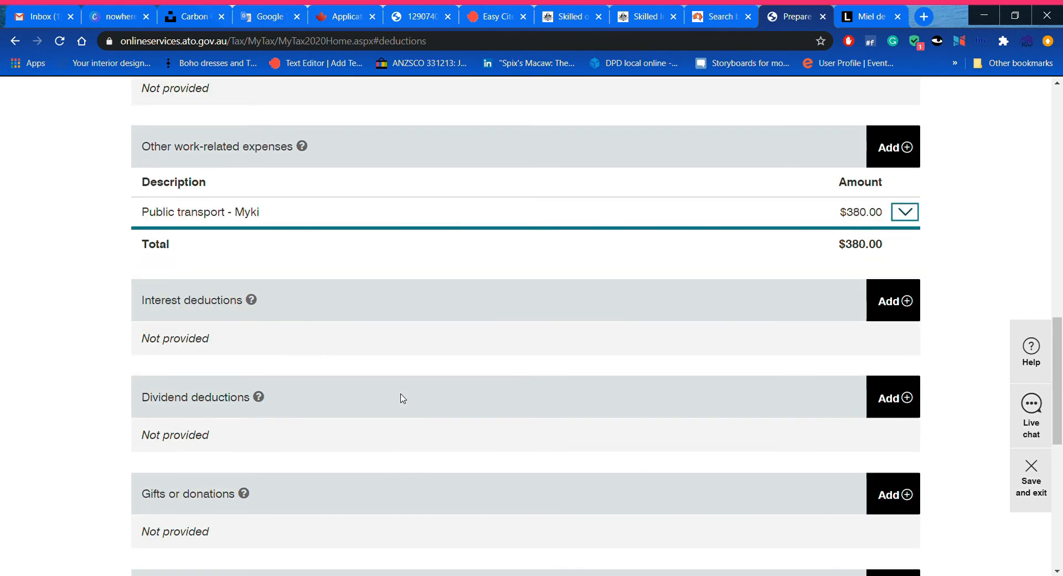
{"action": "scroll", "coordinate": [403, 398], "scroll_direction": "down", "scroll_amount": 3}
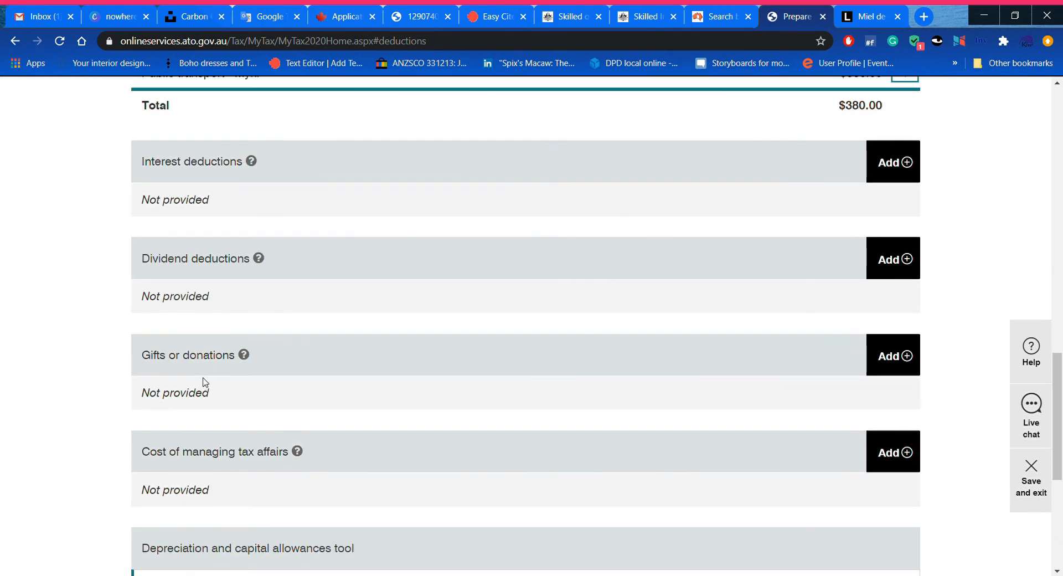
{"action": "mouse_move", "coordinate": [299, 451]}
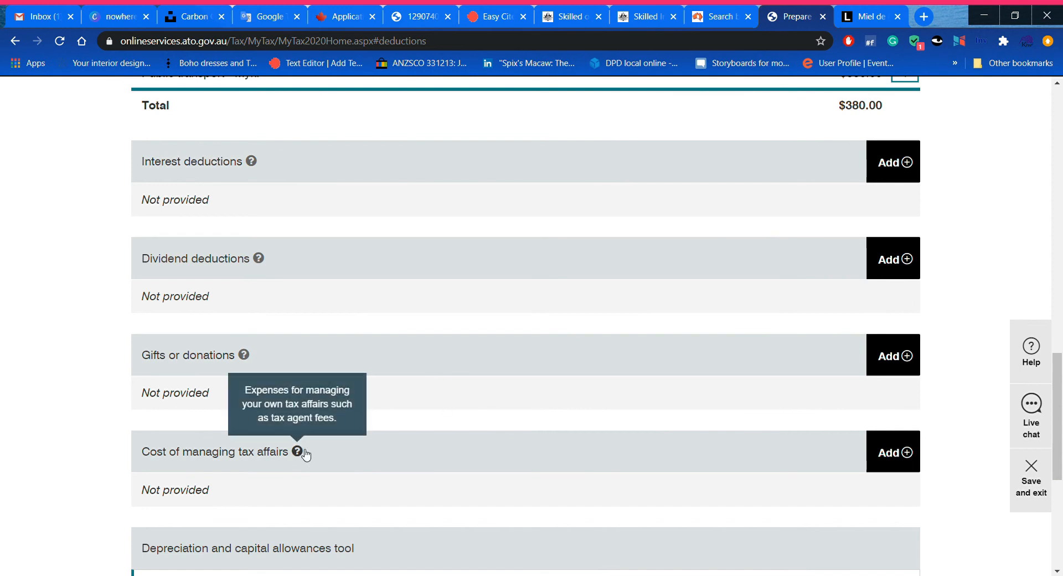
{"action": "scroll", "coordinate": [368, 425], "scroll_direction": "down", "scroll_amount": 3}
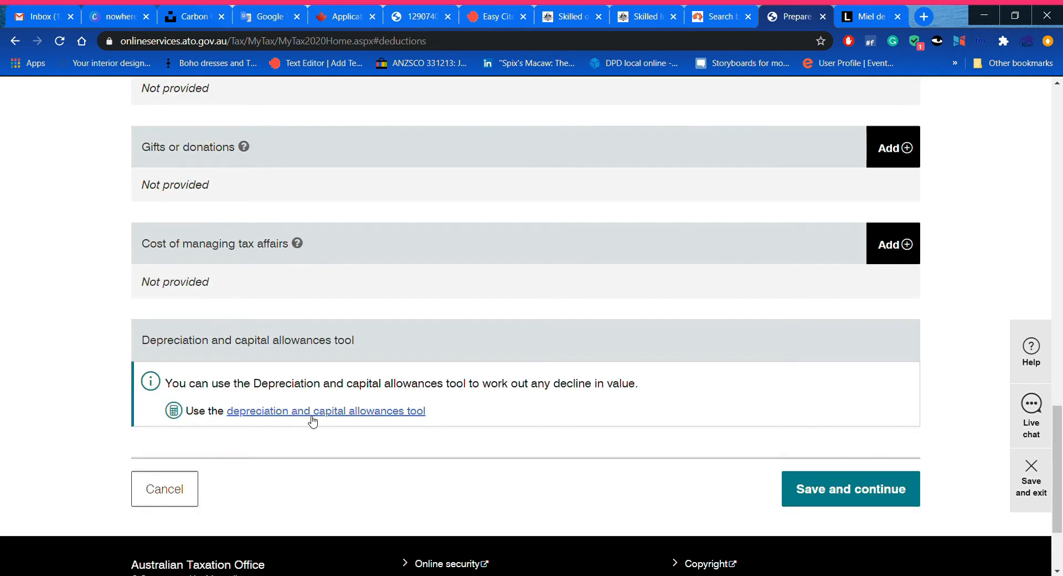
{"action": "scroll", "coordinate": [576, 351], "scroll_direction": "up", "scroll_amount": 15}
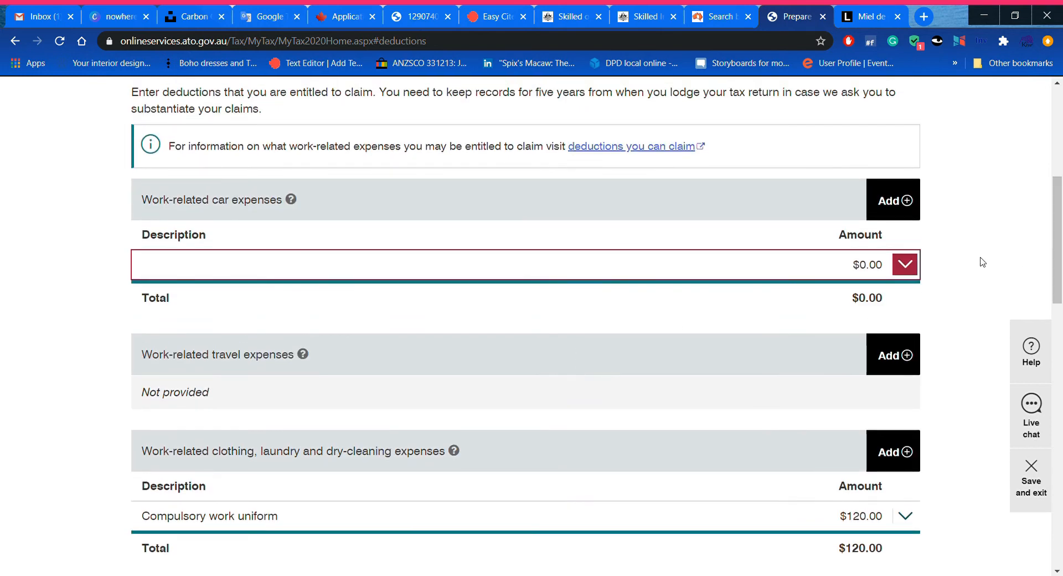
{"action": "scroll", "coordinate": [81, 289], "scroll_direction": "up", "scroll_amount": 2}
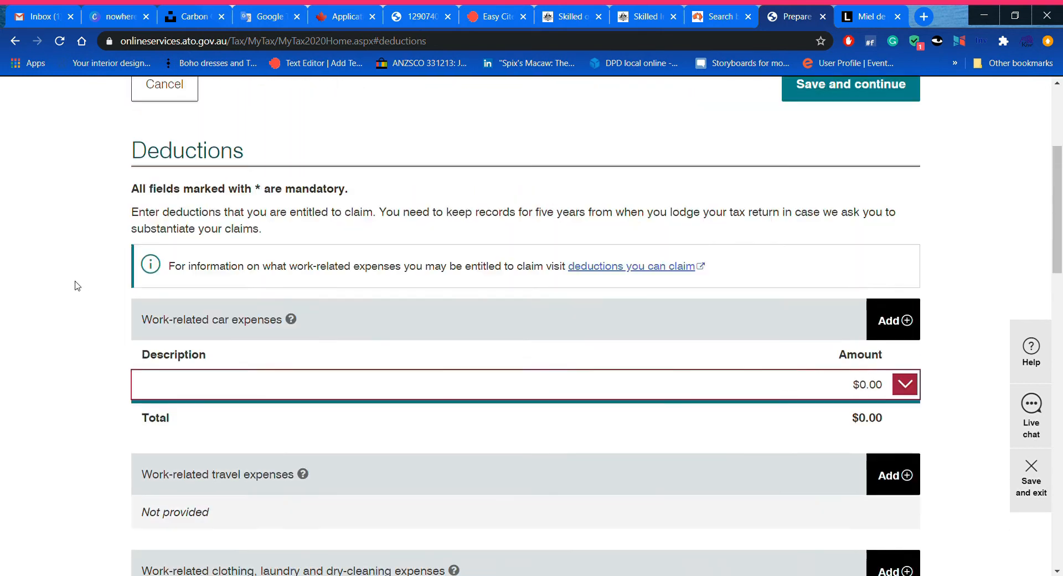
{"action": "scroll", "coordinate": [77, 286], "scroll_direction": "down", "scroll_amount": 1}
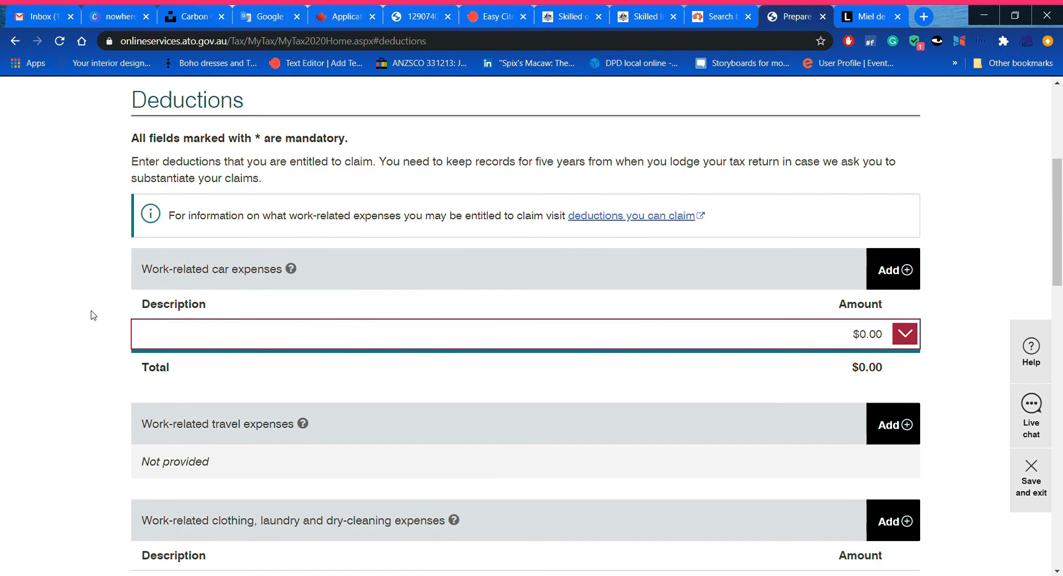
{"action": "scroll", "coordinate": [92, 311], "scroll_direction": "down", "scroll_amount": 6}
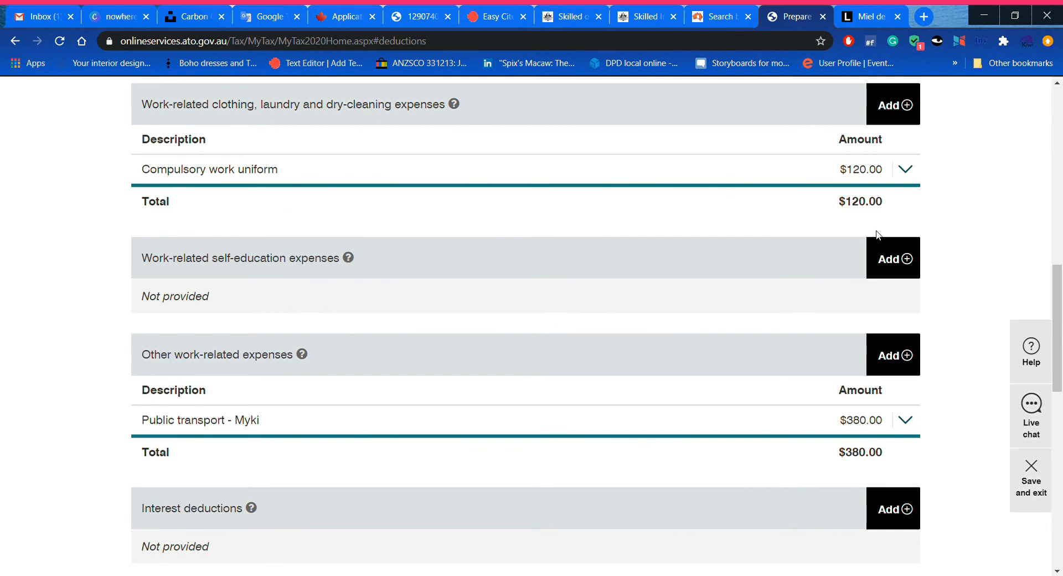
{"action": "scroll", "coordinate": [876, 235], "scroll_direction": "down", "scroll_amount": 10}
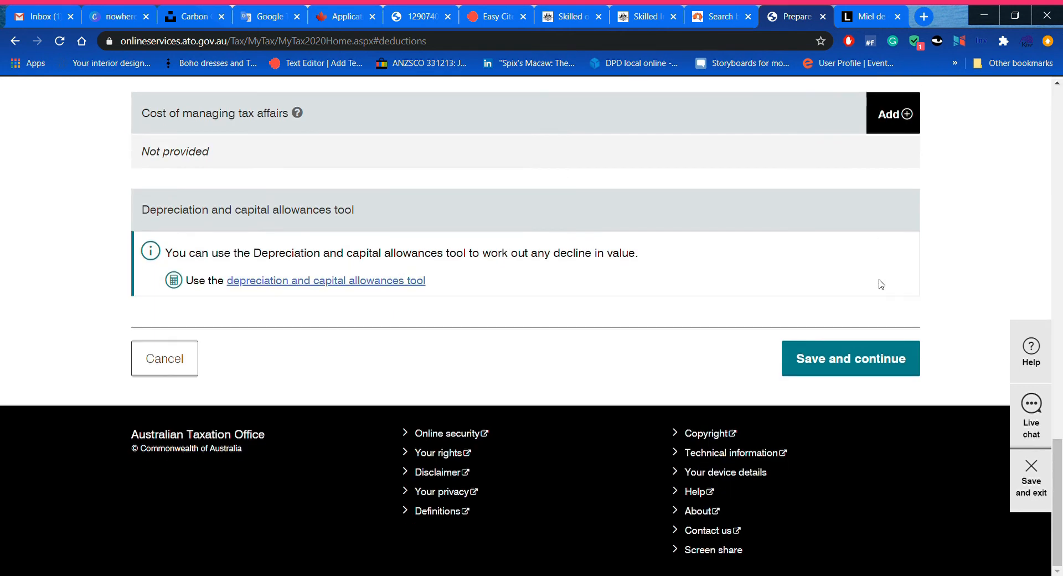
{"action": "left_click", "coordinate": [884, 363]}
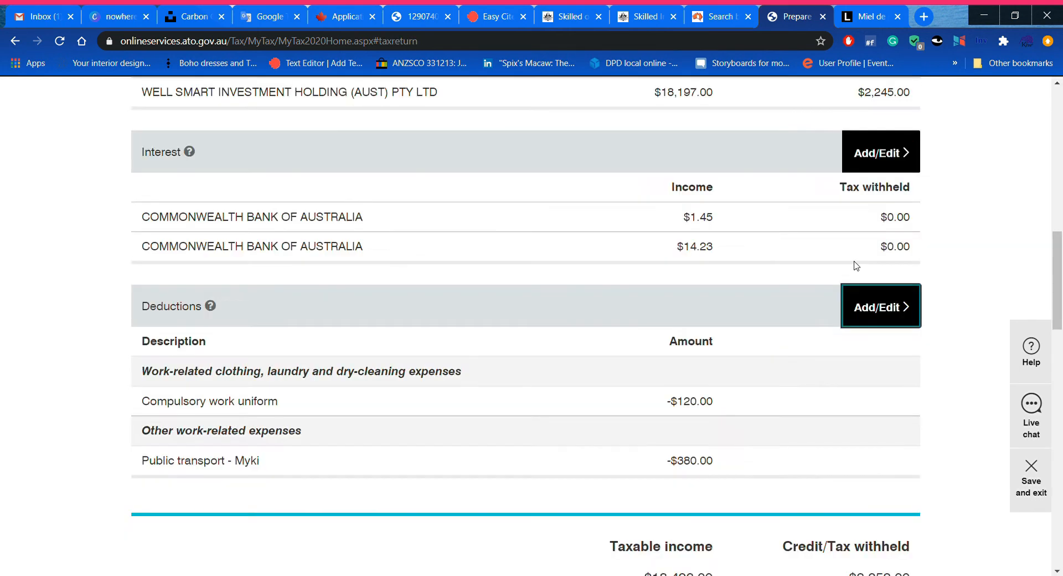
Step: Scroll down the return summary and open Spouse details for editing
{"action": "scroll", "coordinate": [774, 286], "scroll_direction": "up", "scroll_amount": 7}
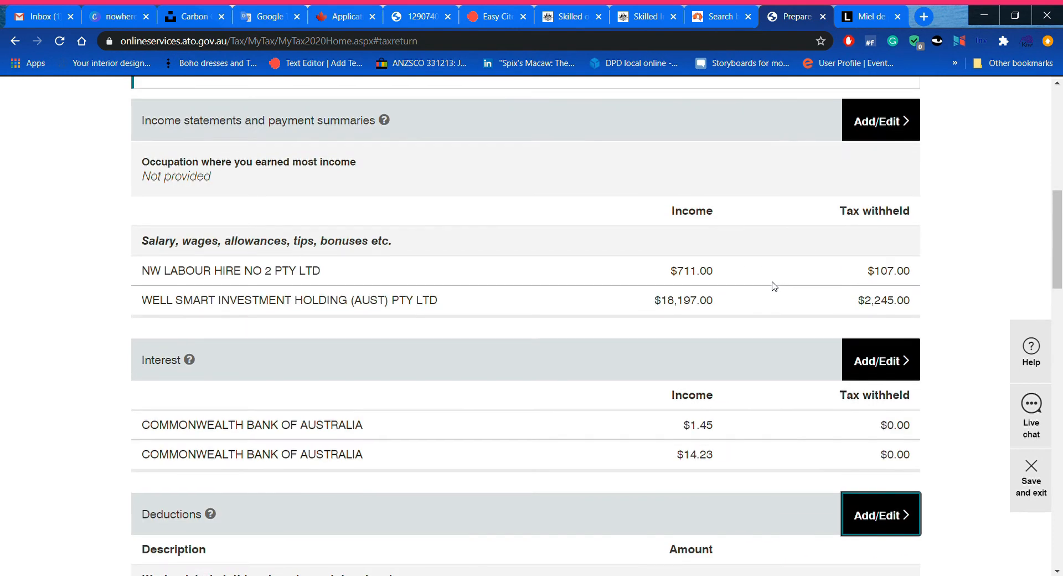
{"action": "scroll", "coordinate": [292, 331], "scroll_direction": "down", "scroll_amount": 3}
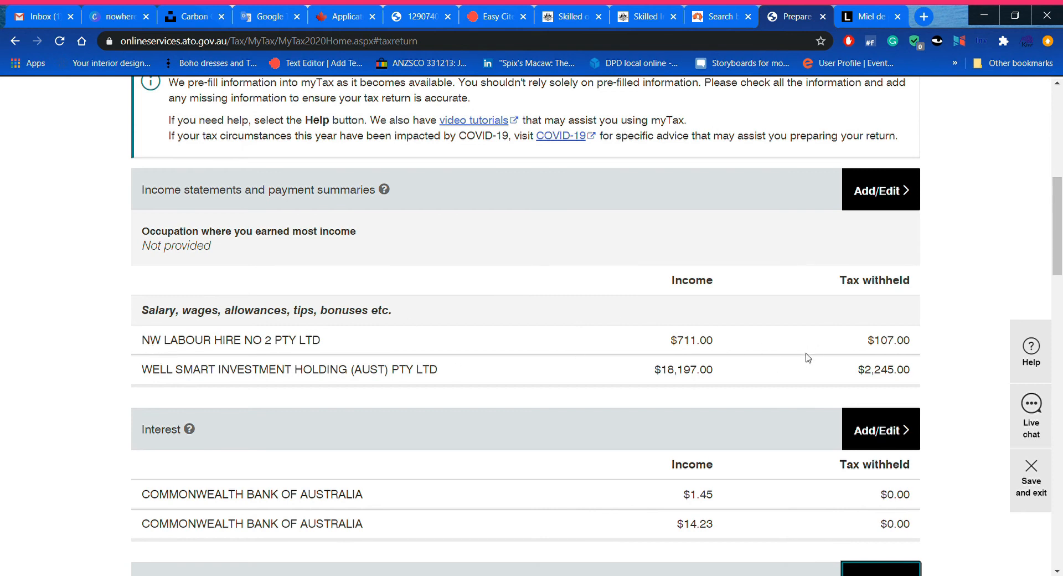
{"action": "scroll", "coordinate": [726, 344], "scroll_direction": "down", "scroll_amount": 3}
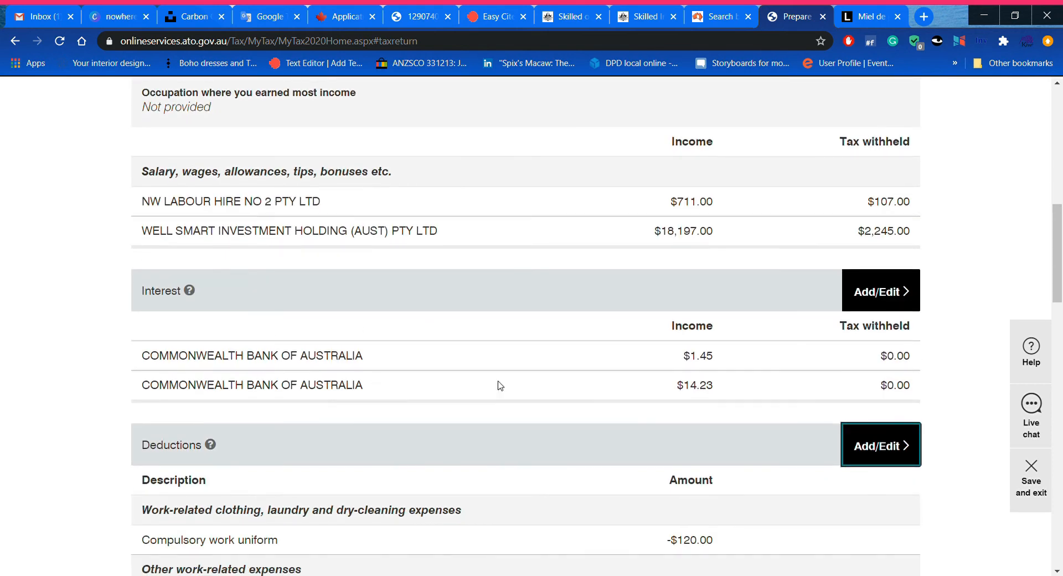
{"action": "scroll", "coordinate": [670, 377], "scroll_direction": "down", "scroll_amount": 4}
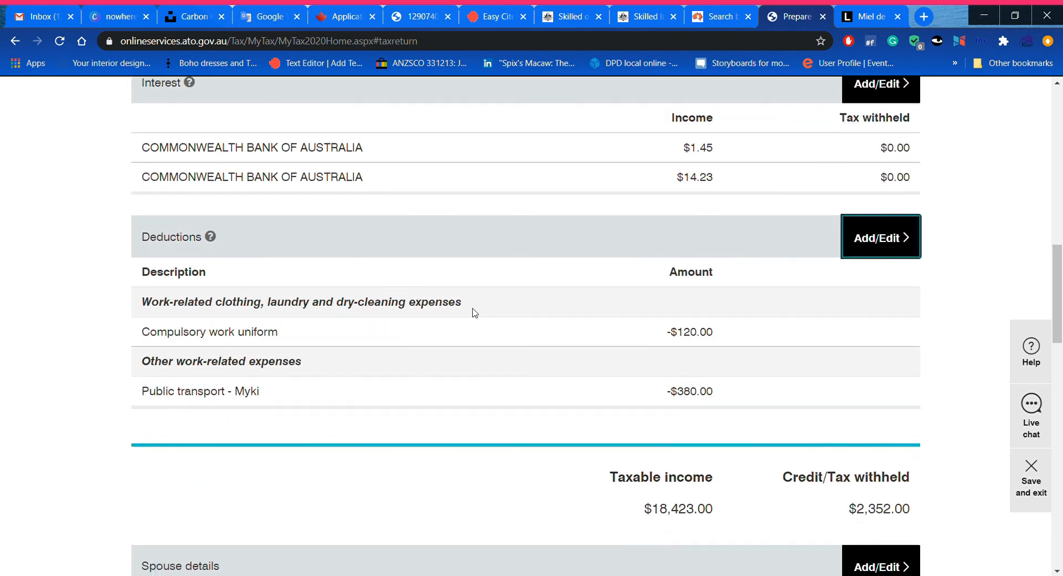
{"action": "scroll", "coordinate": [648, 321], "scroll_direction": "down", "scroll_amount": 4}
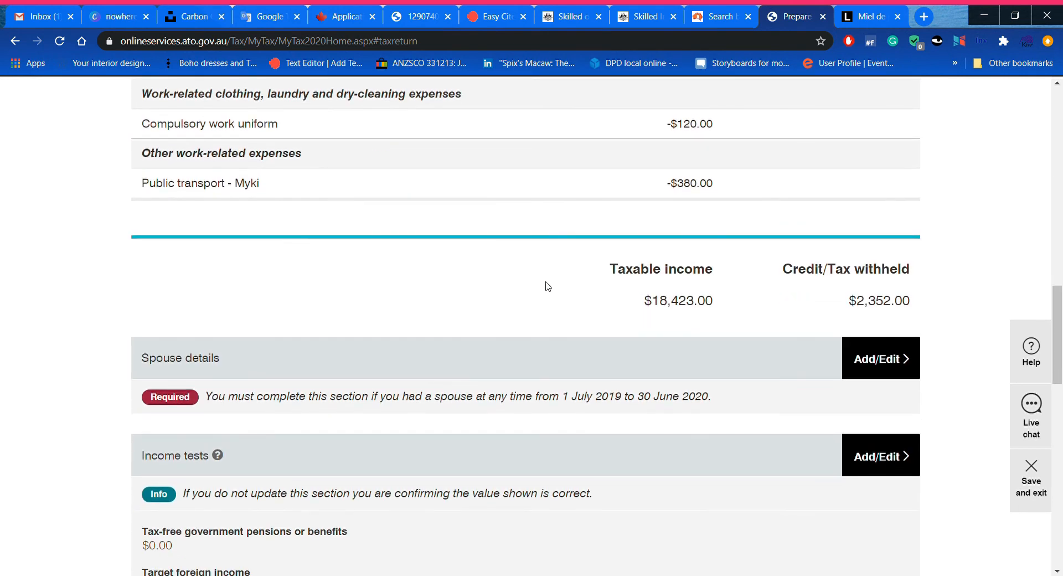
{"action": "scroll", "coordinate": [794, 304], "scroll_direction": "down", "scroll_amount": 1}
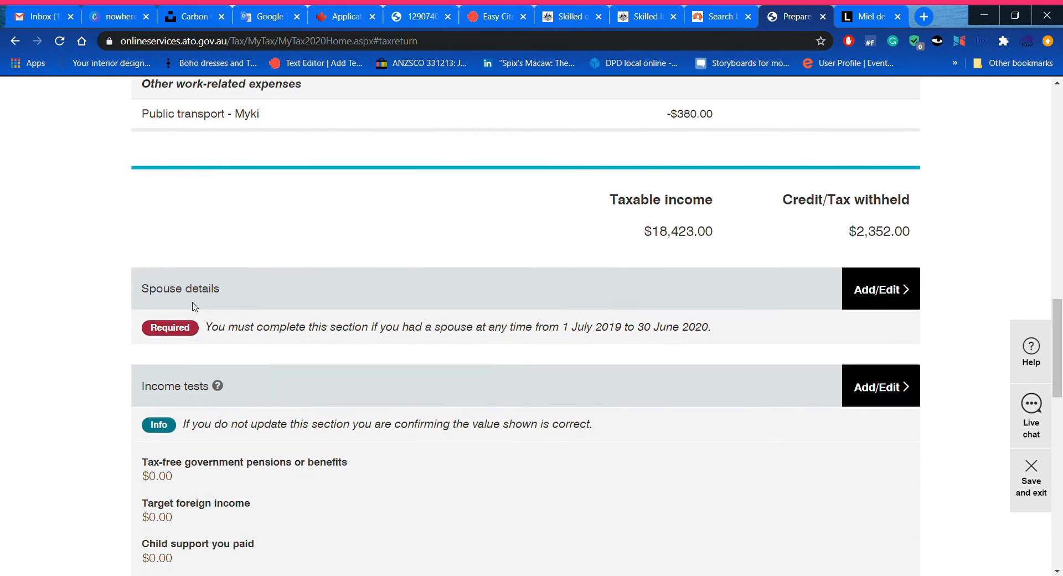
{"action": "left_click", "coordinate": [880, 298]}
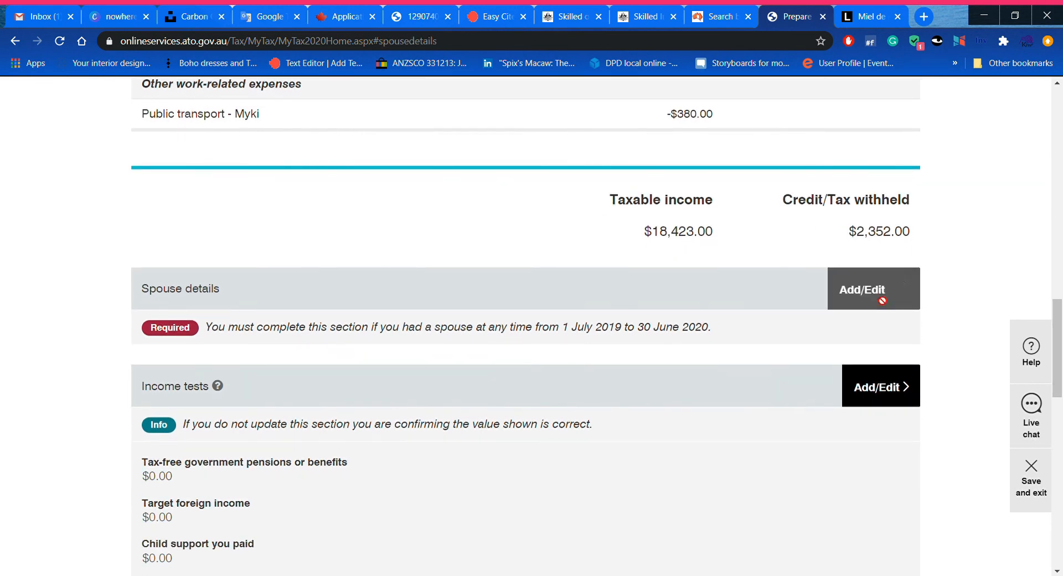
Step: Enter the spouse's given and family names, date of birth, Male gender and full-year spouse Yes
{"action": "left_click", "coordinate": [190, 436]}
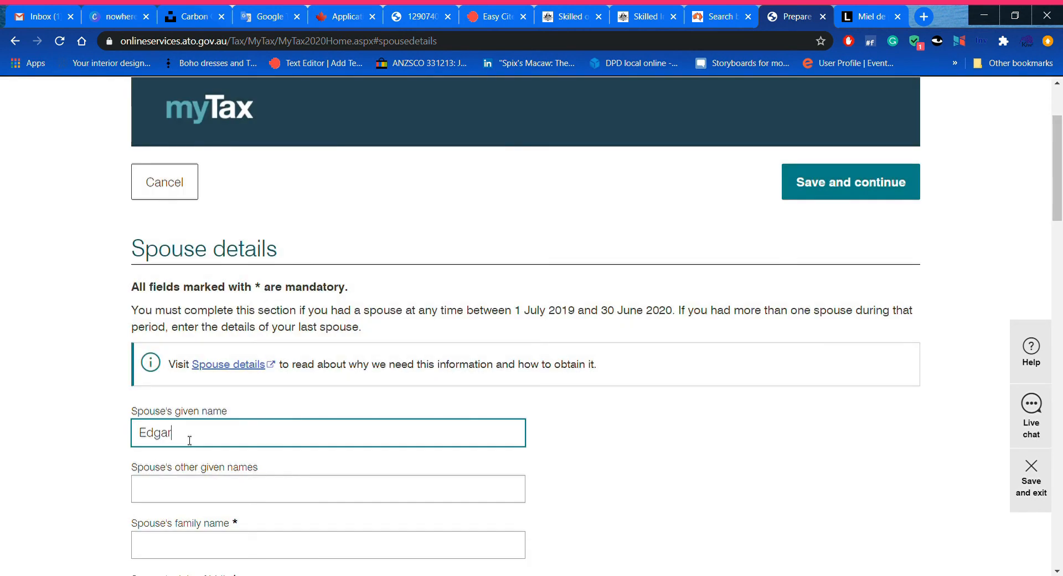
{"action": "left_click", "coordinate": [185, 460]}
{"action": "left_click", "coordinate": [139, 474]}
{"action": "scroll", "coordinate": [111, 415], "scroll_direction": "down", "scroll_amount": 3}
{"action": "left_click", "coordinate": [161, 329]}
{"action": "left_click", "coordinate": [151, 391]}
{"action": "scroll", "coordinate": [124, 320], "scroll_direction": "down", "scroll_amount": 4}
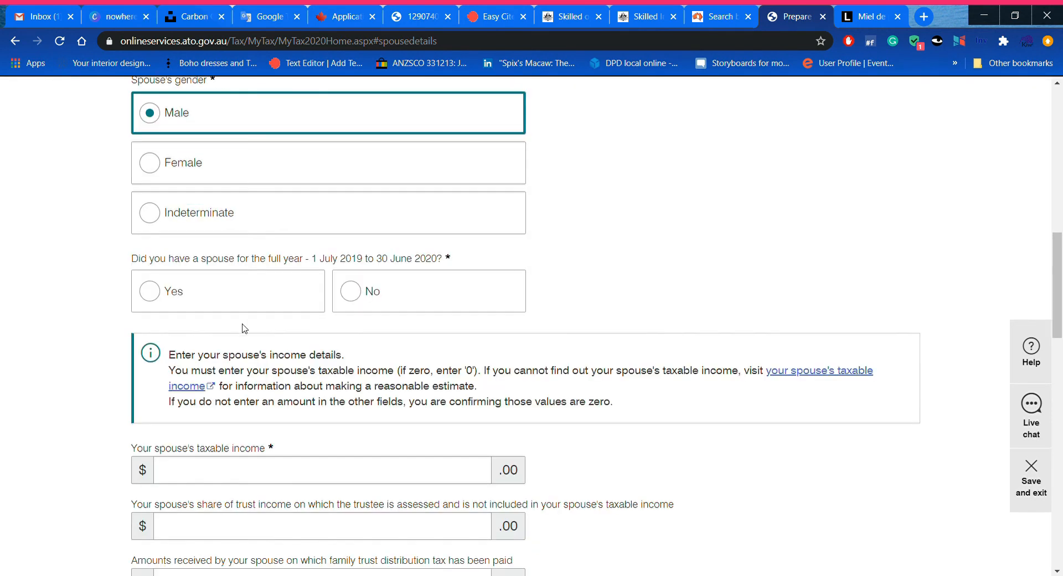
{"action": "left_click", "coordinate": [221, 294]}
Step: Enter the spouse's $50,427 taxable income and save the spouse details
{"action": "scroll", "coordinate": [335, 330], "scroll_direction": "down", "scroll_amount": 3}
{"action": "left_click", "coordinate": [319, 263]}
{"action": "type", "text": "50427"}
{"action": "left_click", "coordinate": [408, 367]}
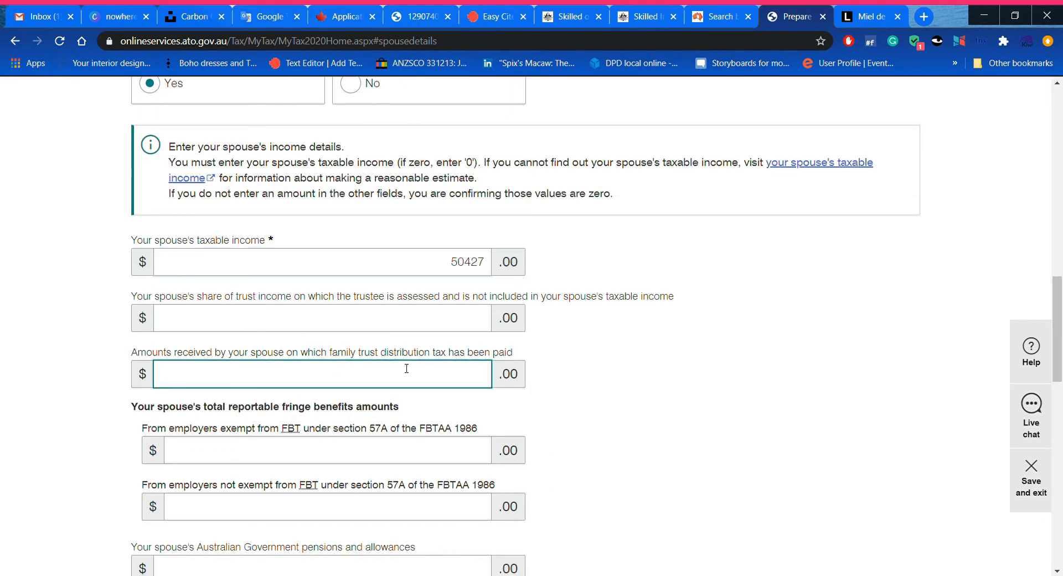
{"action": "scroll", "coordinate": [443, 266], "scroll_direction": "down", "scroll_amount": 7}
{"action": "left_click", "coordinate": [344, 284]}
{"action": "scroll", "coordinate": [481, 330], "scroll_direction": "down", "scroll_amount": 2}
{"action": "scroll", "coordinate": [225, 356], "scroll_direction": "down", "scroll_amount": 3}
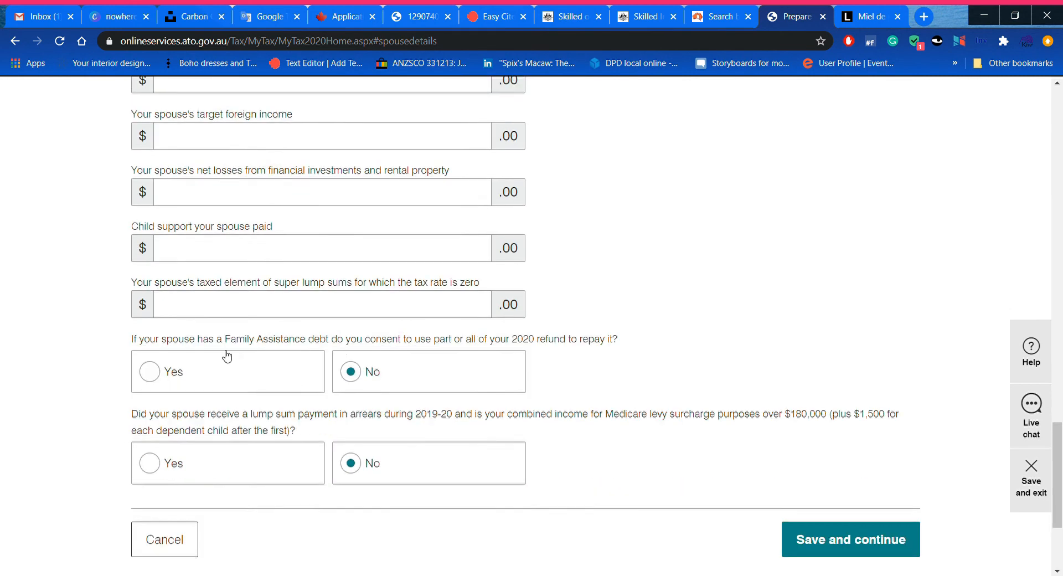
{"action": "left_click", "coordinate": [849, 472]}
{"action": "scroll", "coordinate": [482, 305], "scroll_direction": "up", "scroll_amount": 2}
{"action": "scroll", "coordinate": [476, 303], "scroll_direction": "down", "scroll_amount": 15}
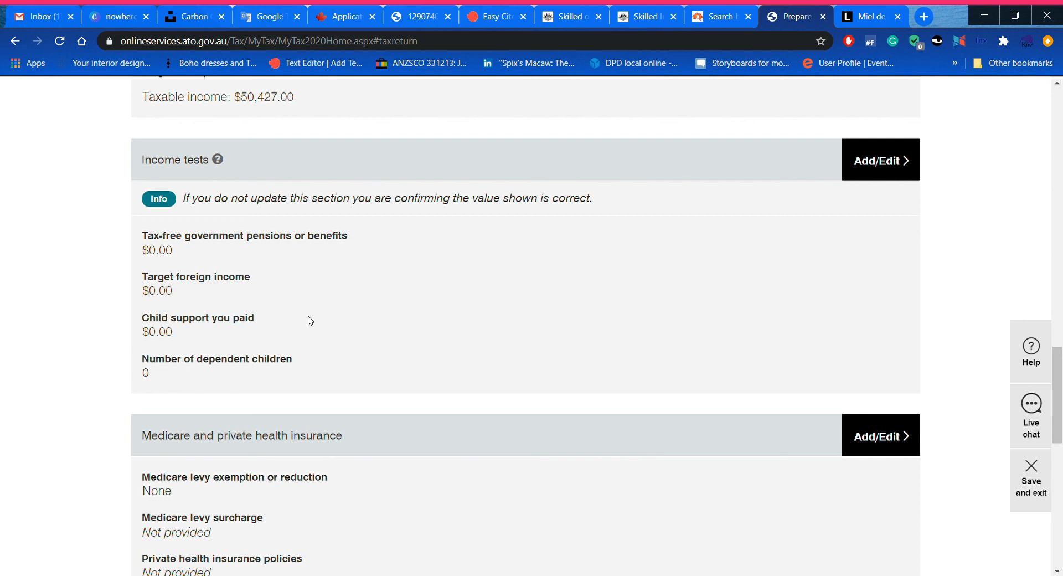
Step: Open the Medicare and private health insurance section from the return summary for editing
{"action": "scroll", "coordinate": [311, 319], "scroll_direction": "down", "scroll_amount": 2}
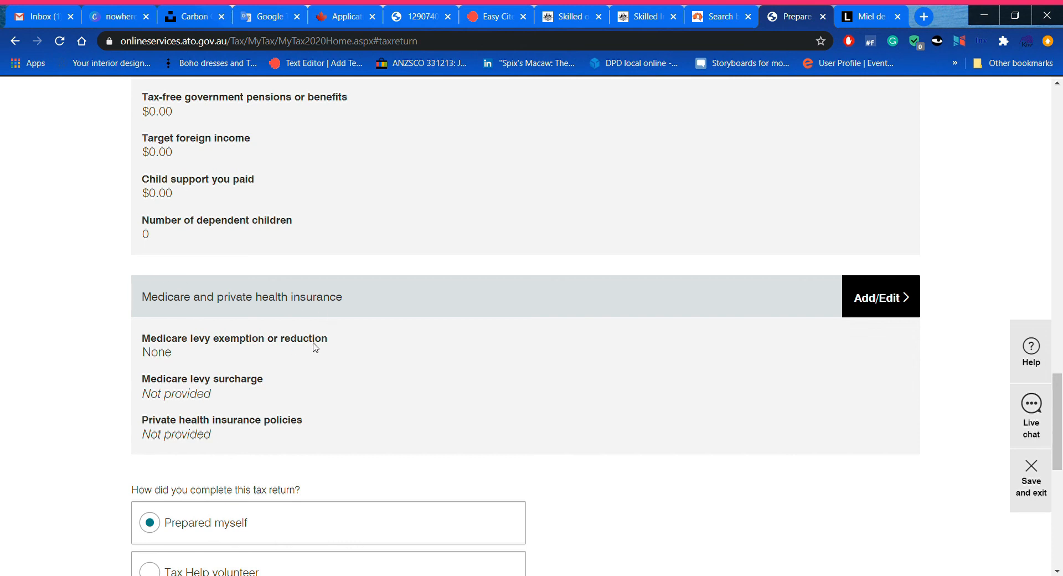
{"action": "left_click", "coordinate": [360, 336]}
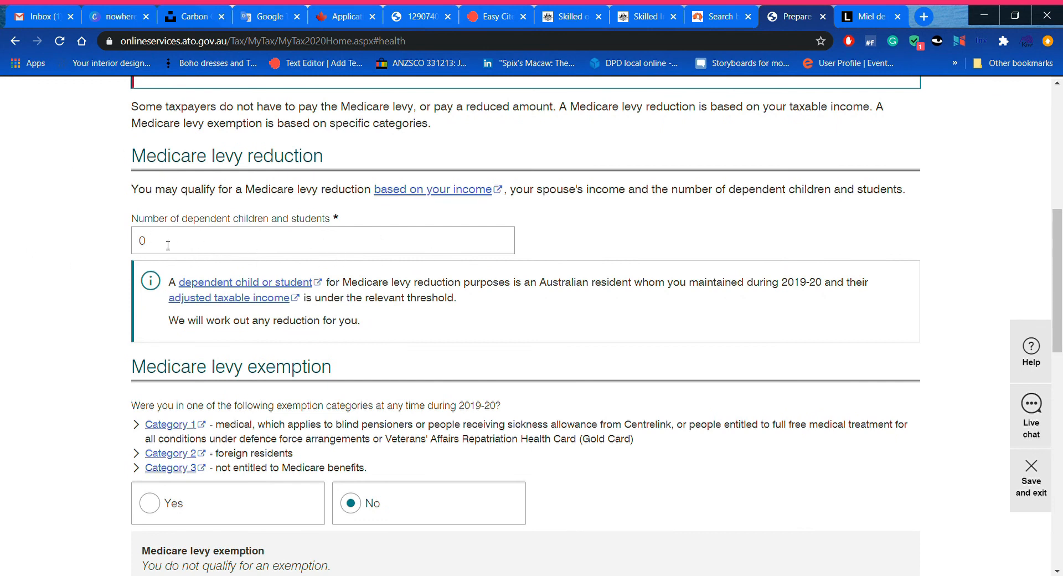
Step: Answer No to private hospital cover for the Medicare levy surcharge, then save the section
{"action": "scroll", "coordinate": [168, 245], "scroll_direction": "down", "scroll_amount": 2}
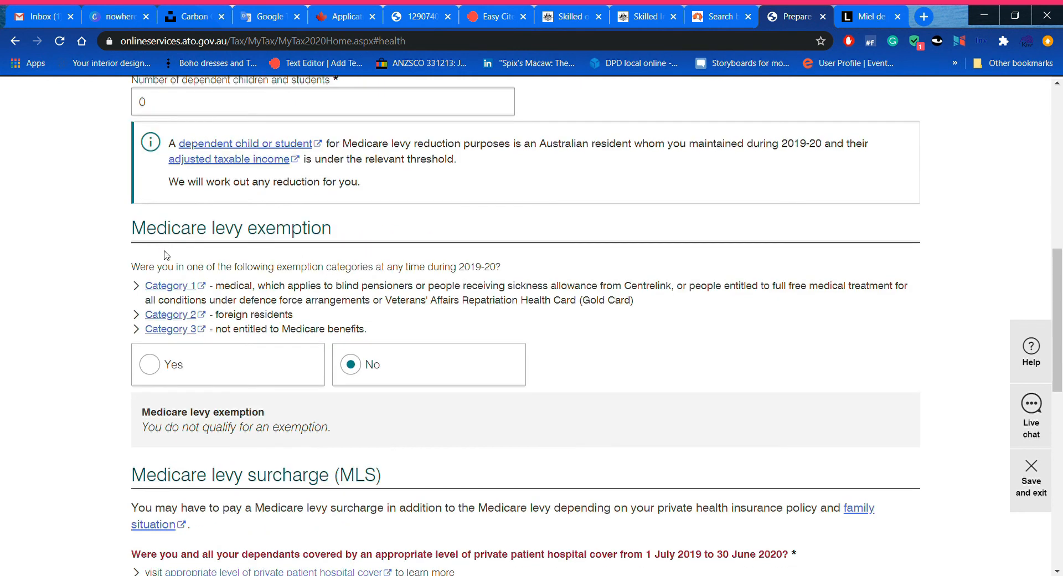
{"action": "scroll", "coordinate": [417, 282], "scroll_direction": "down", "scroll_amount": 1}
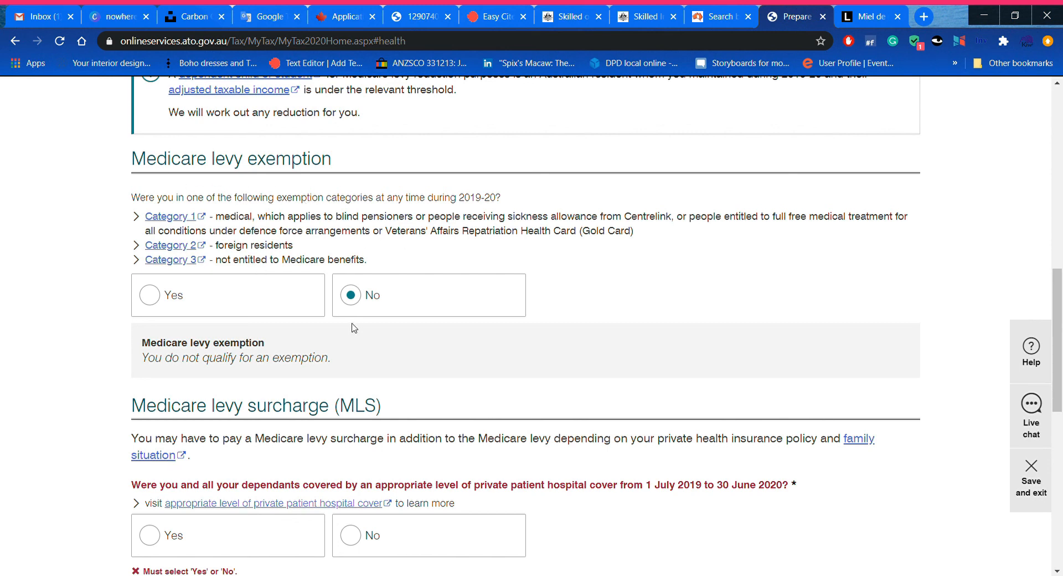
{"action": "scroll", "coordinate": [351, 332], "scroll_direction": "down", "scroll_amount": 2}
{"action": "scroll", "coordinate": [338, 318], "scroll_direction": "down", "scroll_amount": 2}
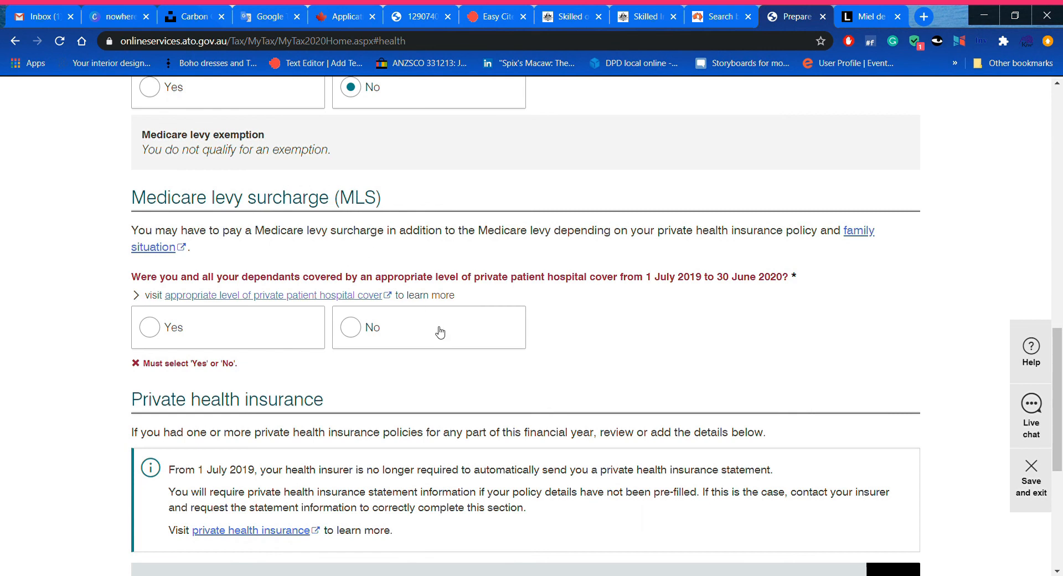
{"action": "left_click", "coordinate": [372, 334]}
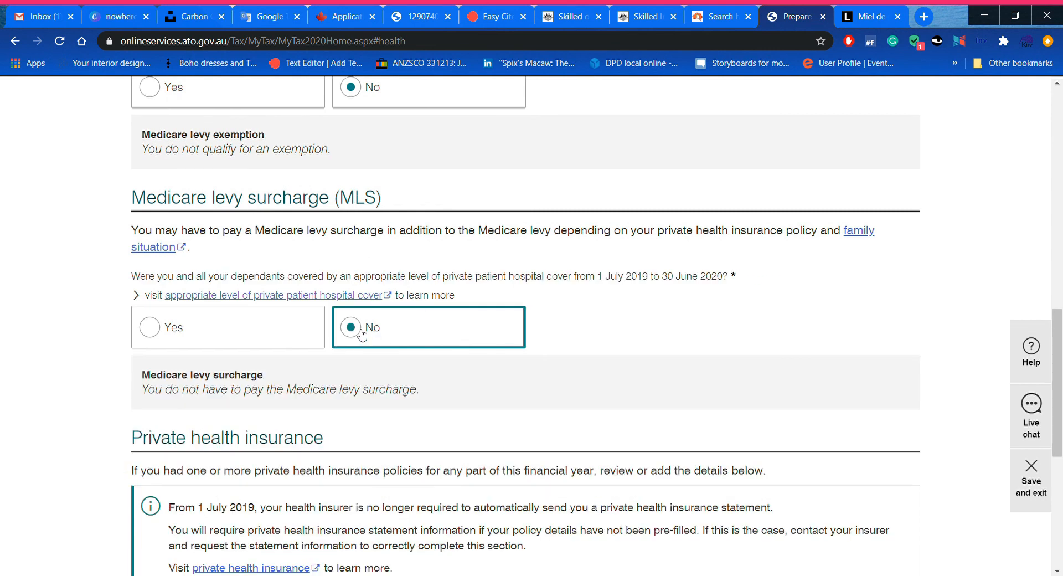
{"action": "scroll", "coordinate": [338, 322], "scroll_direction": "down", "scroll_amount": 4}
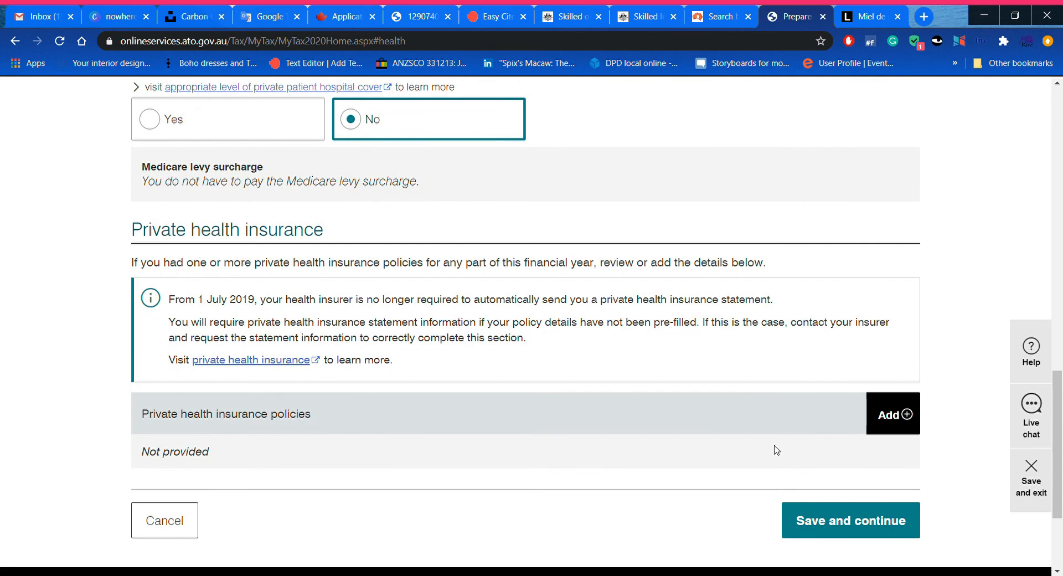
{"action": "left_click", "coordinate": [824, 524]}
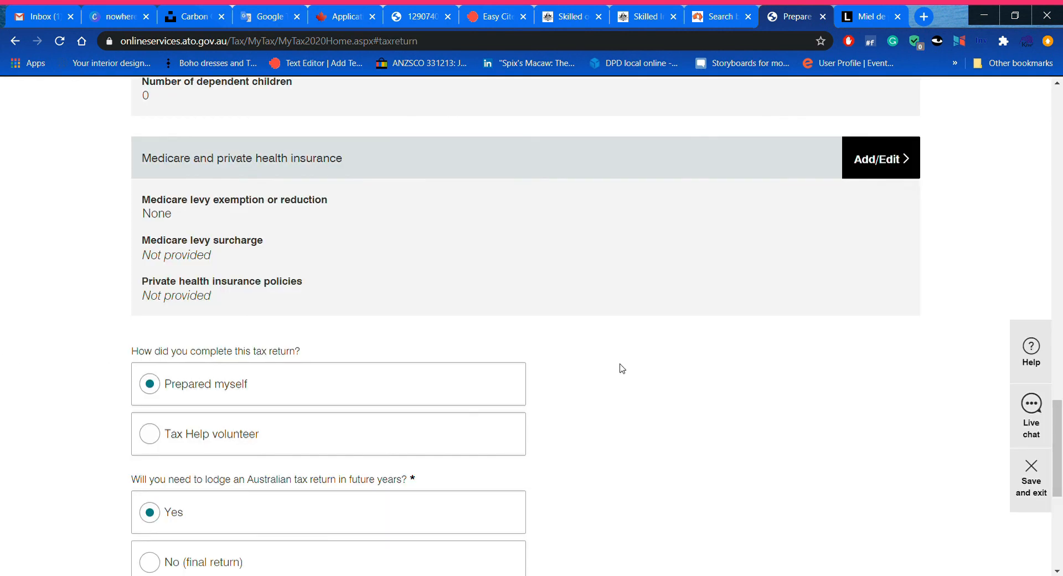
Step: Calculate the tax estimate, giving an estimated refund of $2,352.00
{"action": "scroll", "coordinate": [621, 369], "scroll_direction": "down", "scroll_amount": 1}
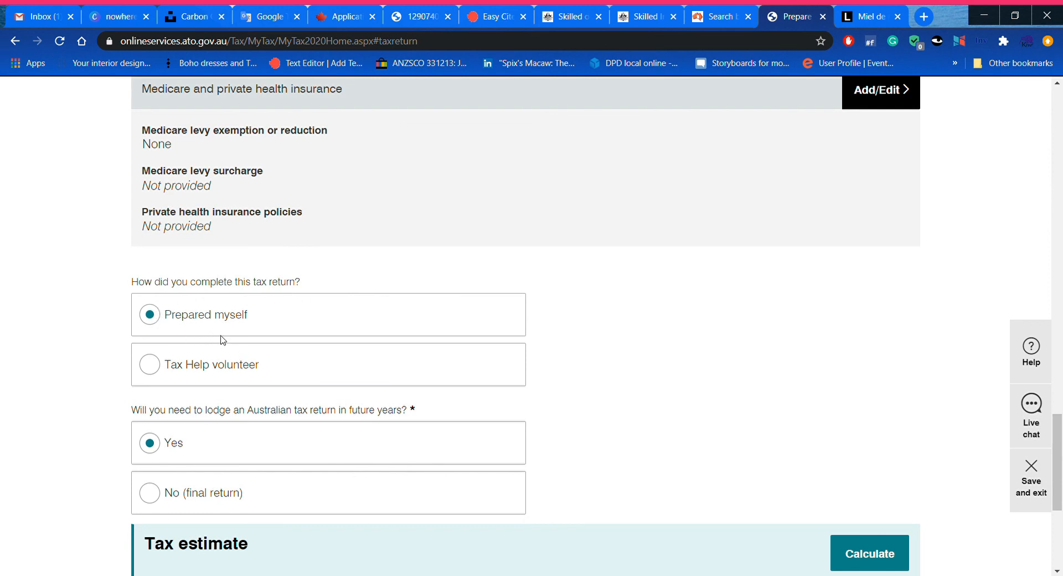
{"action": "scroll", "coordinate": [220, 338], "scroll_direction": "down", "scroll_amount": 1}
{"action": "scroll", "coordinate": [49, 309], "scroll_direction": "down", "scroll_amount": 1}
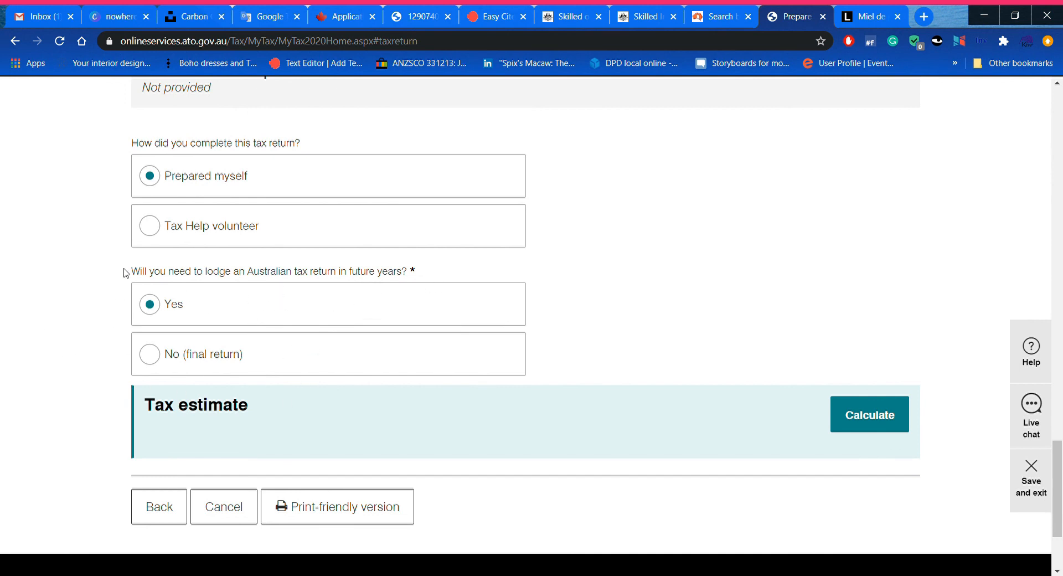
{"action": "scroll", "coordinate": [305, 328], "scroll_direction": "down", "scroll_amount": 2}
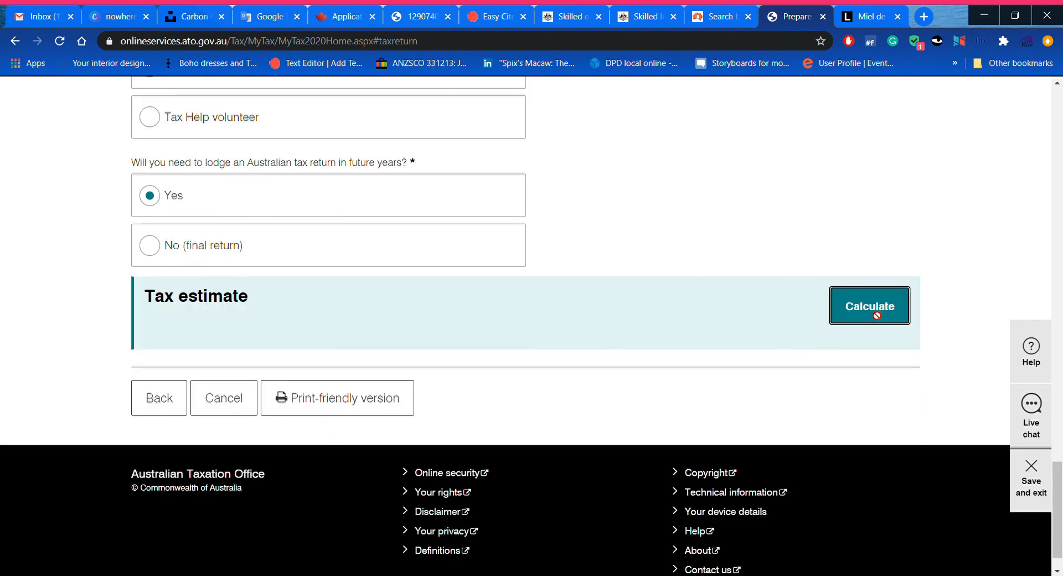
{"action": "left_click", "coordinate": [869, 306]}
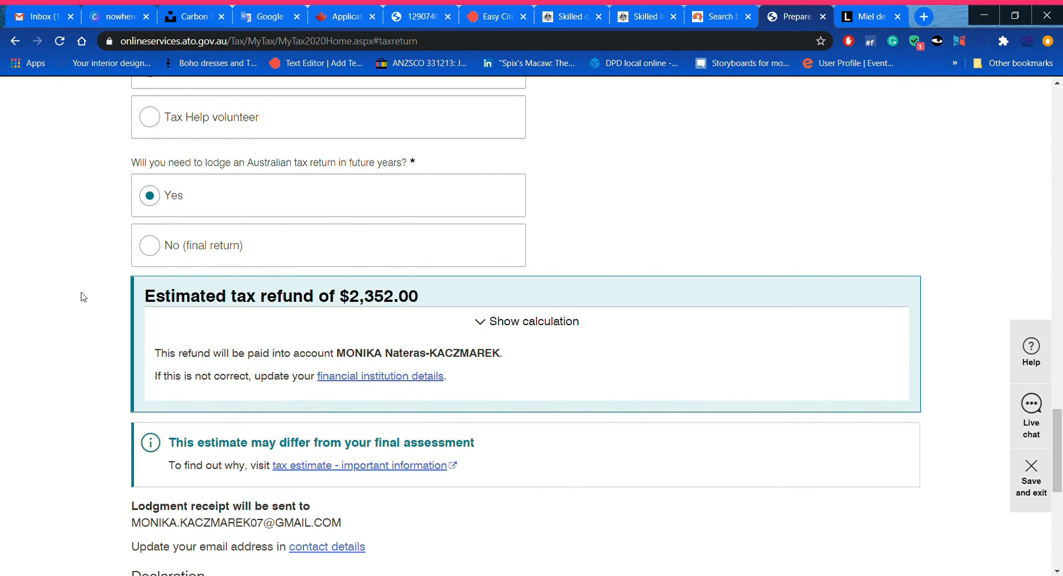
Step: Sign the declaration and lodge the 2019-20 tax return to get the lodgment receipt
{"action": "scroll", "coordinate": [66, 286], "scroll_direction": "down", "scroll_amount": 4}
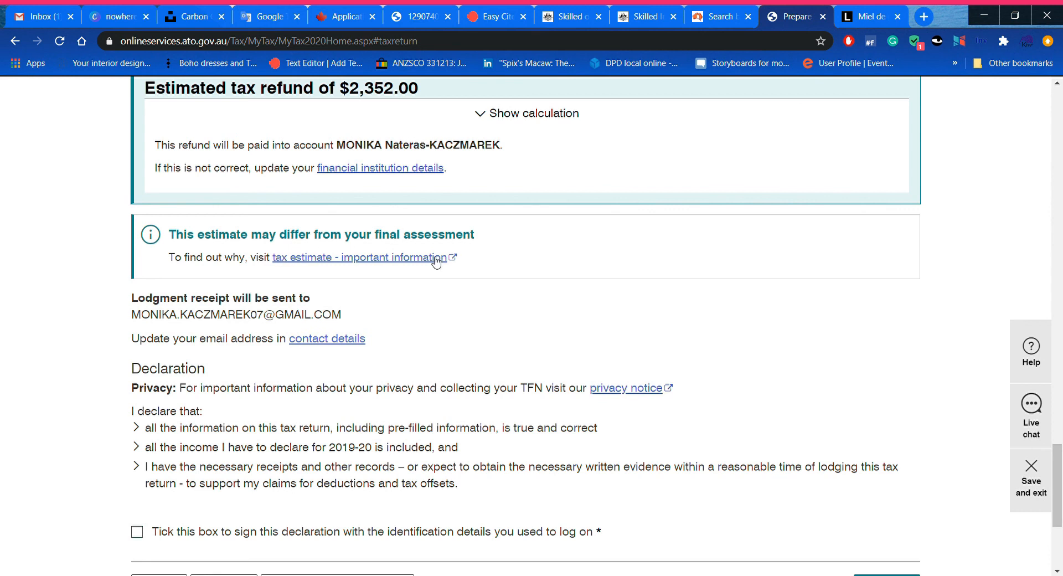
{"action": "scroll", "coordinate": [365, 288], "scroll_direction": "down", "scroll_amount": 1}
{"action": "scroll", "coordinate": [365, 289], "scroll_direction": "down", "scroll_amount": 1}
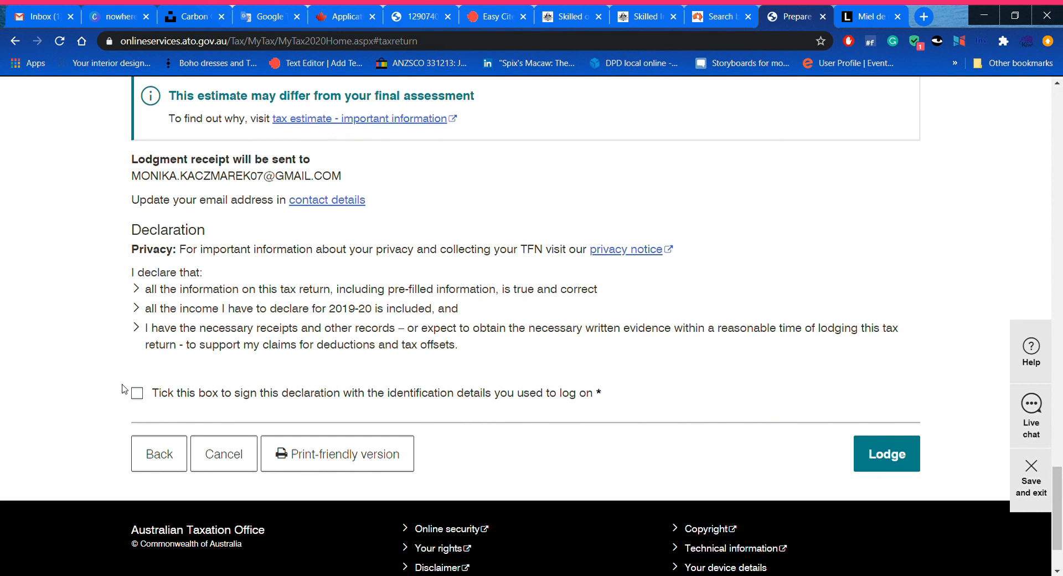
{"action": "left_click", "coordinate": [135, 394]}
{"action": "left_click", "coordinate": [889, 466]}
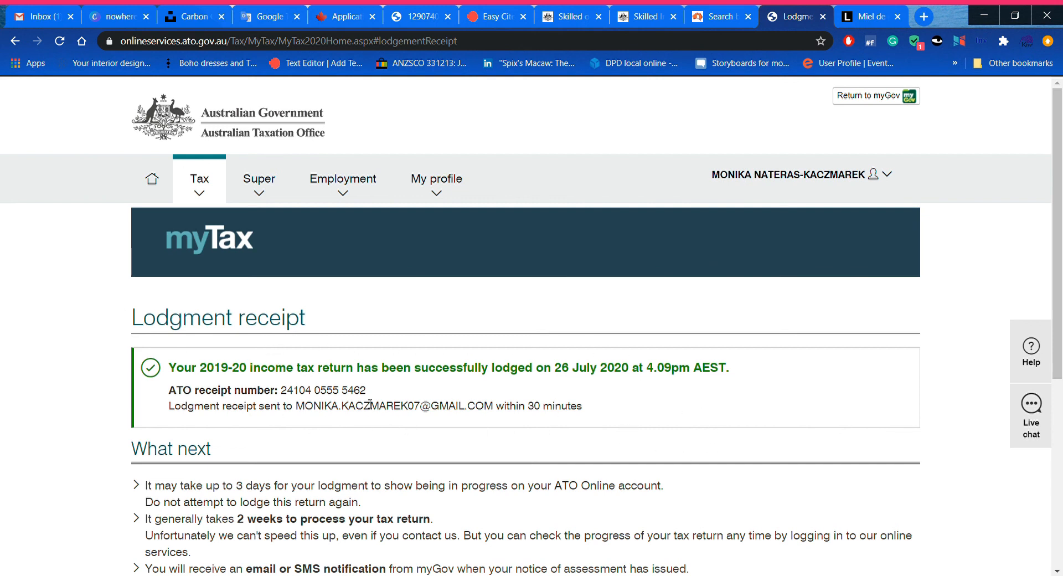
{"action": "scroll", "coordinate": [191, 407], "scroll_direction": "down", "scroll_amount": 3}
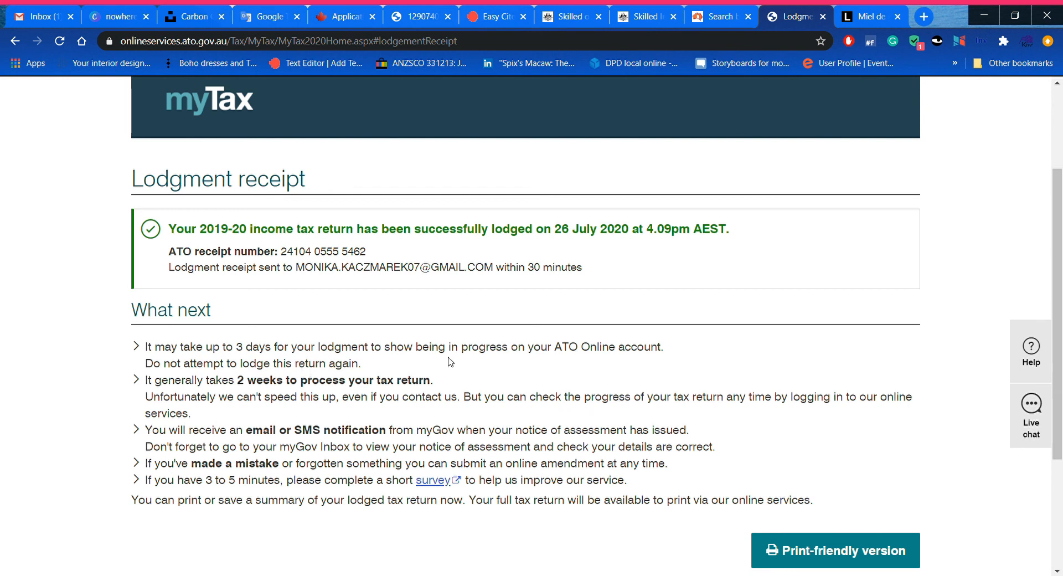
{"action": "scroll", "coordinate": [390, 369], "scroll_direction": "down", "scroll_amount": 3}
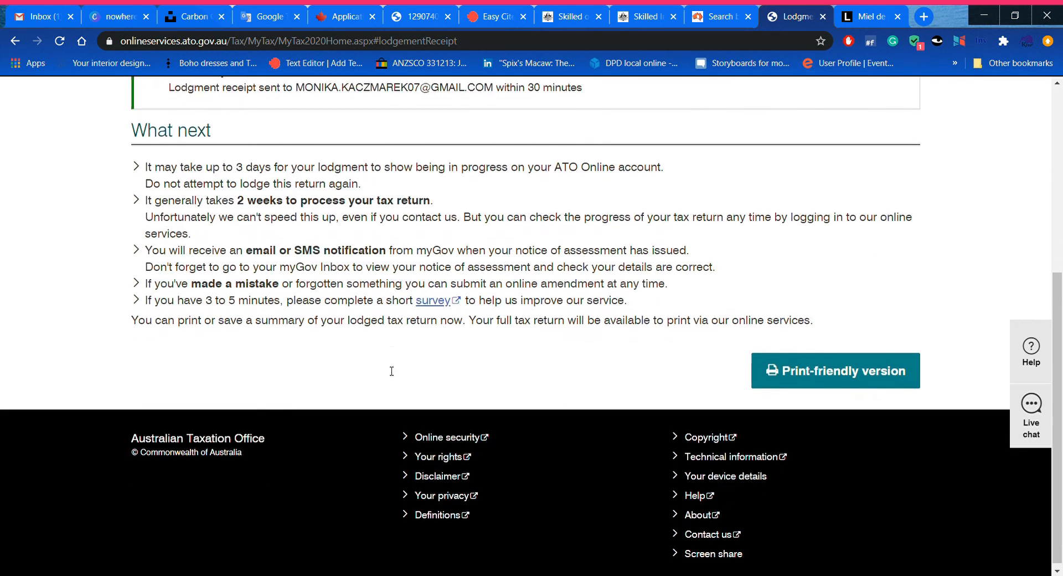
{"action": "scroll", "coordinate": [510, 310], "scroll_direction": "up", "scroll_amount": 3}
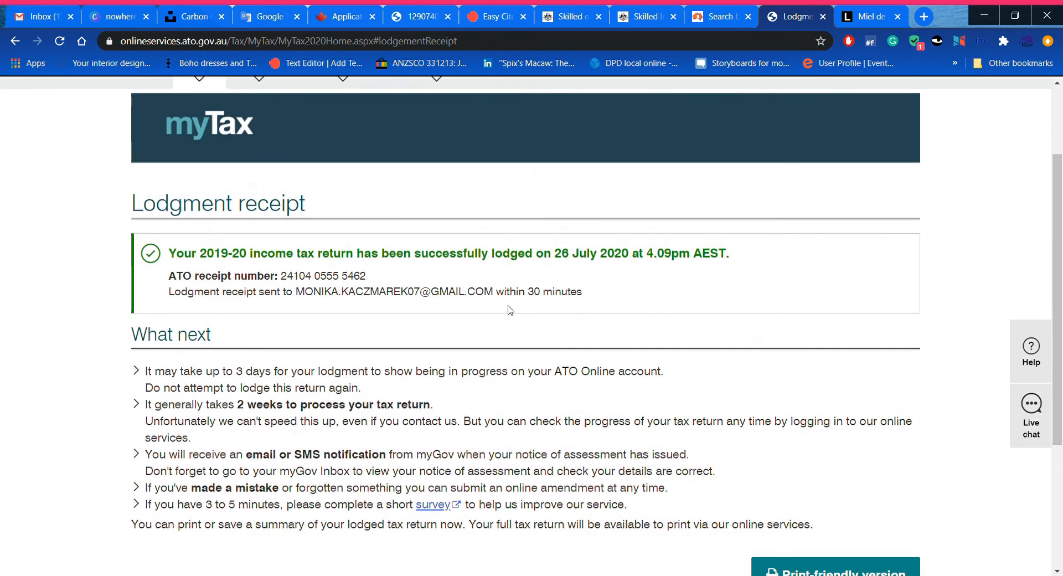